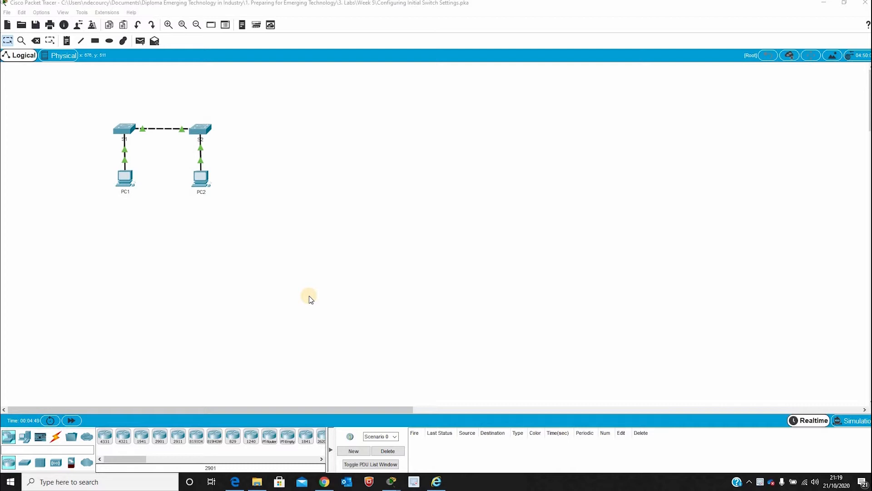
- Open switch S1's command-line console from its device window
left_click(125, 130)
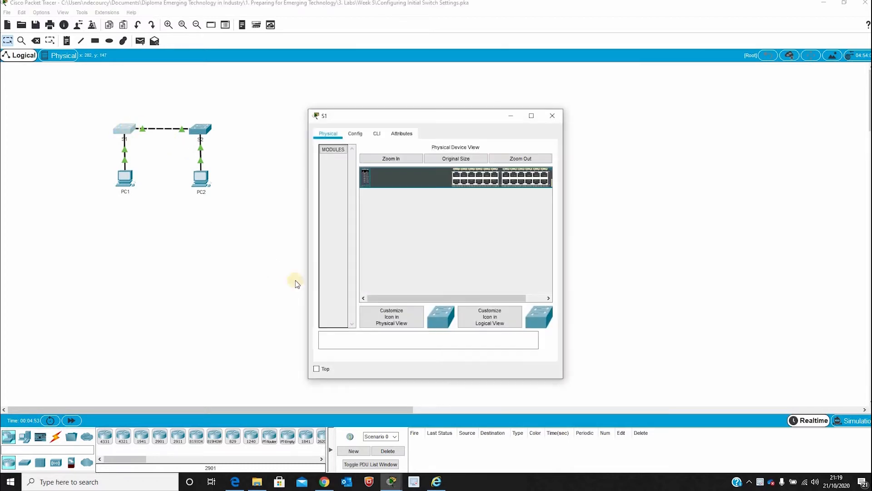
left_click(376, 134)
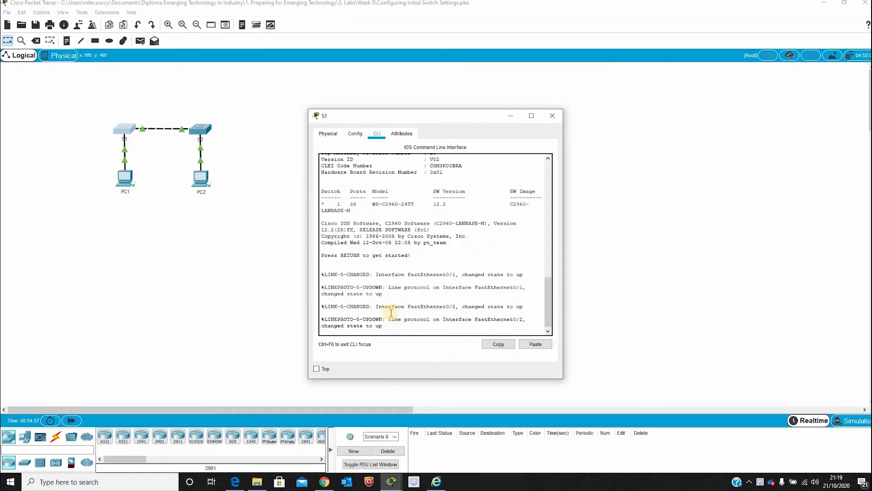
- Enter privileged EXEC mode on the switch with the enable command
key("Return")
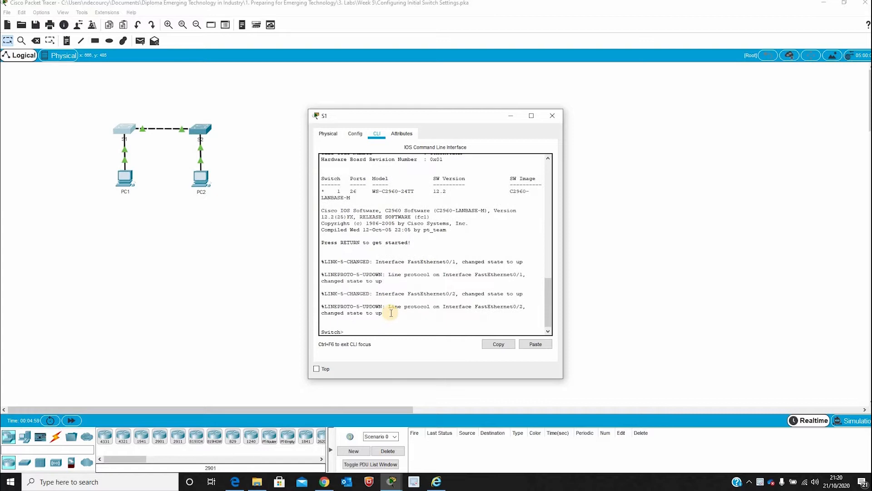
type("enabke")
key("BackSpace")
key("BackSpace")
type("le")
key("Return")
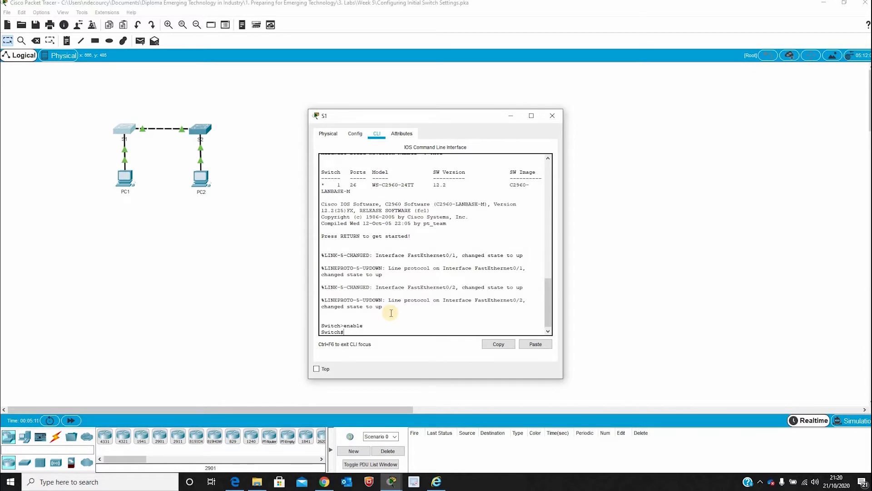
- List the full running configuration with show running-config, paging to the end
type("show running-config")
key("Return")
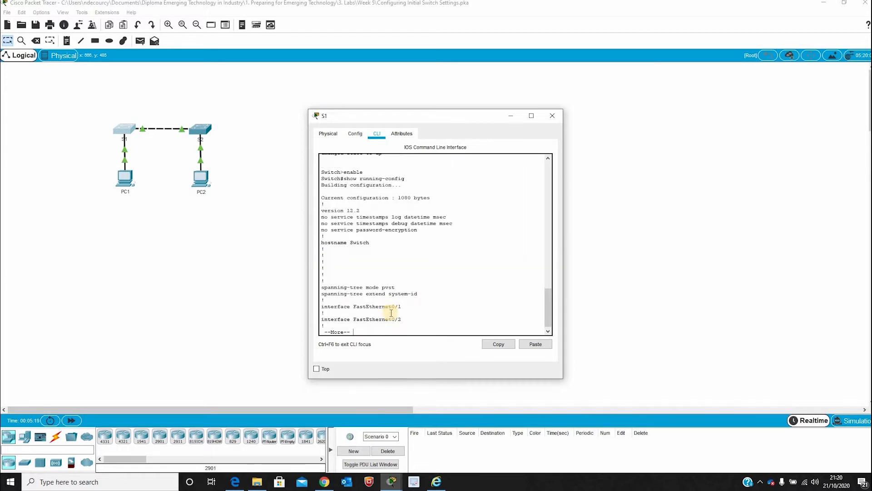
key("space")
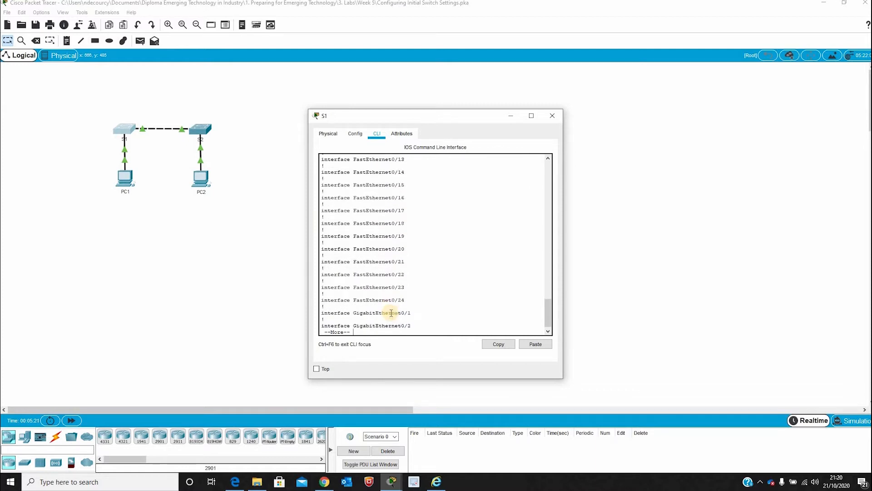
key("Return")
key("Return")
key("Return")
key("Return")
key("Return")
key("Return")
key("Return")
key("Return")
key("Return")
key("Return")
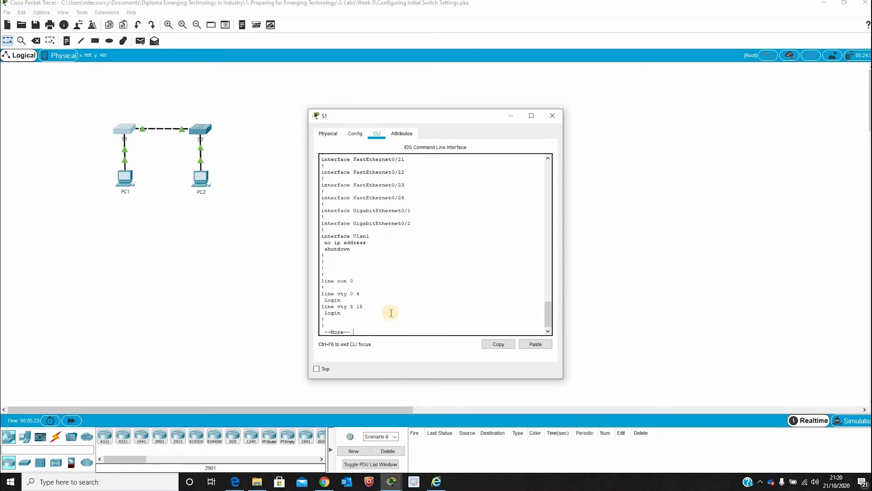
key("Return")
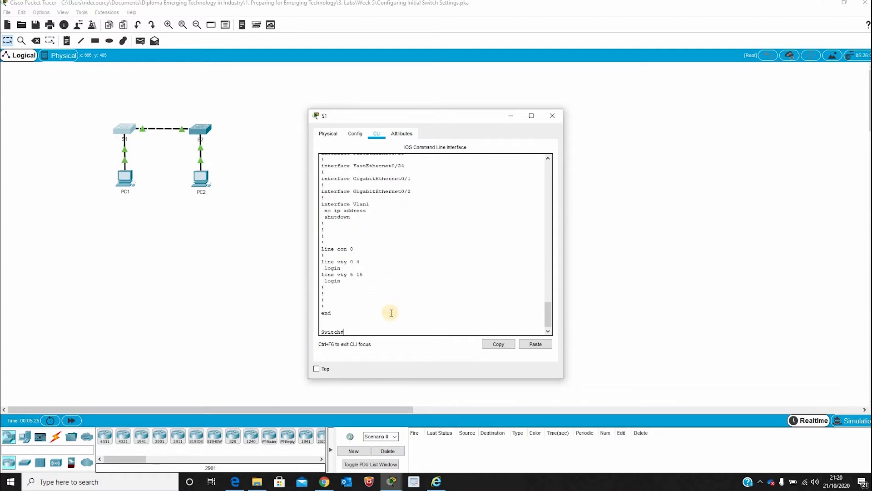
scroll(353, 233, "up", 1)
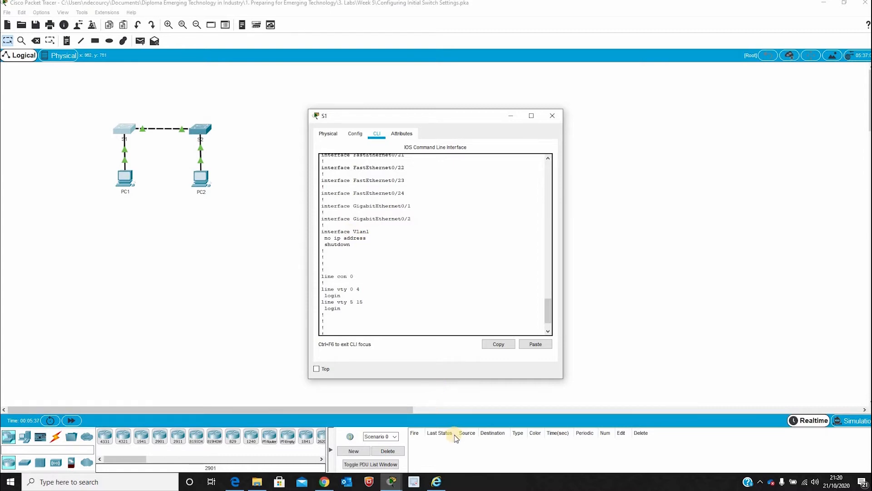
- Highlight the FastEthernet0/24, GigabitEthernet and console/vty line entries in the output
left_click_drag(404, 193, 321, 186)
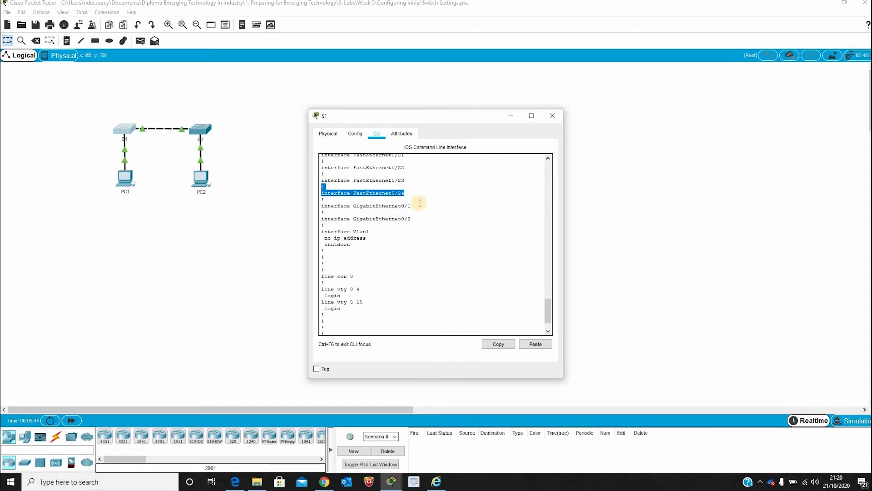
left_click_drag(326, 226, 323, 200)
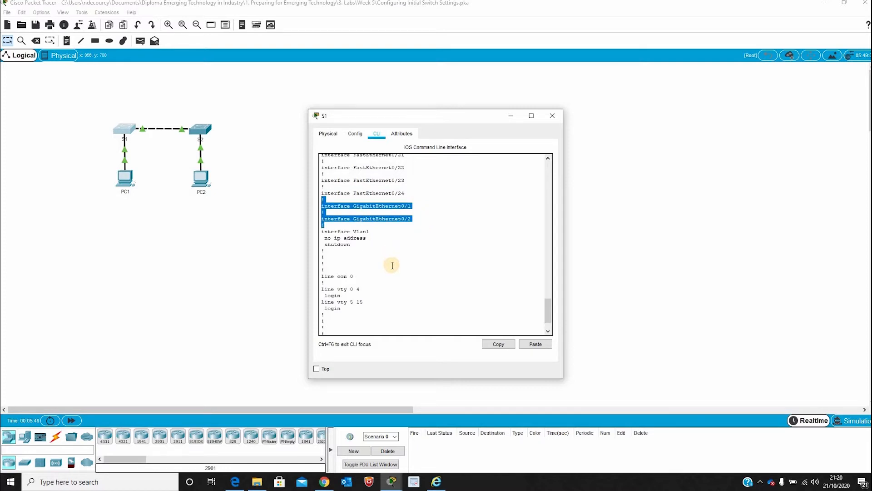
left_click(418, 284)
scroll(374, 268, "down", 2)
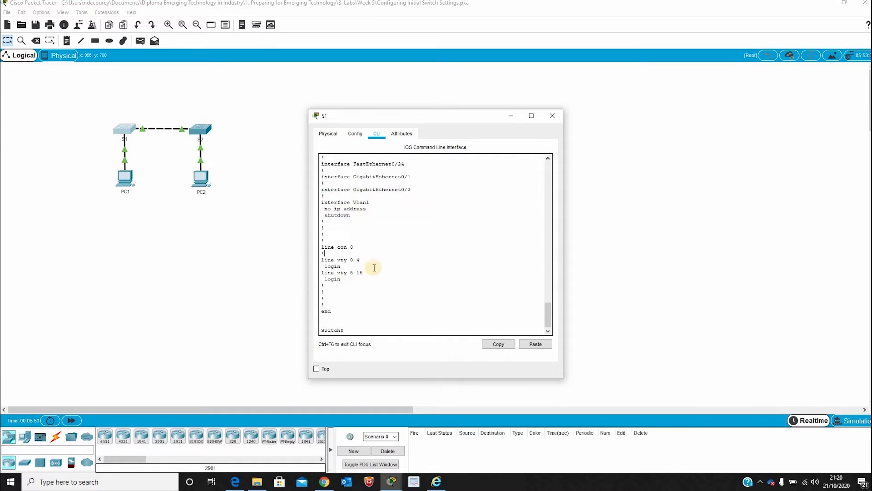
mouse_move(360, 259)
left_mouse_down()
mouse_move(315, 249)
mouse_move(363, 272)
left_mouse_up()
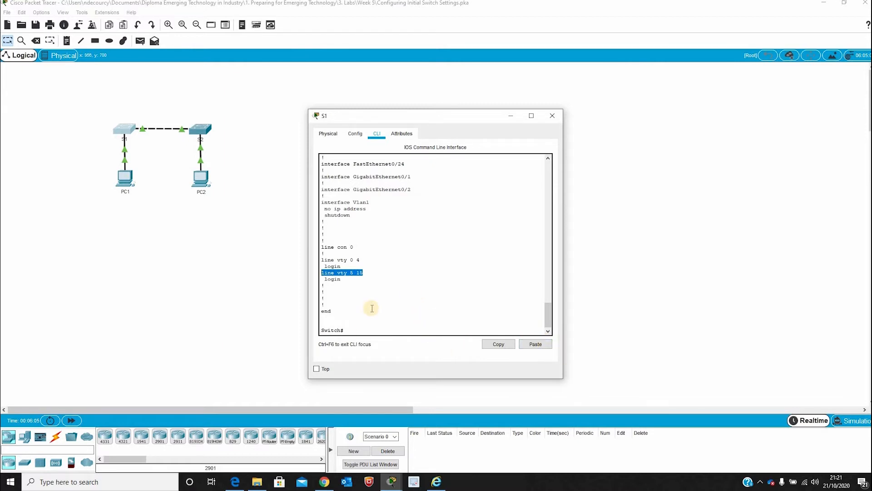
- Check the saved configuration with show startup-config, finding none present
left_click(350, 330)
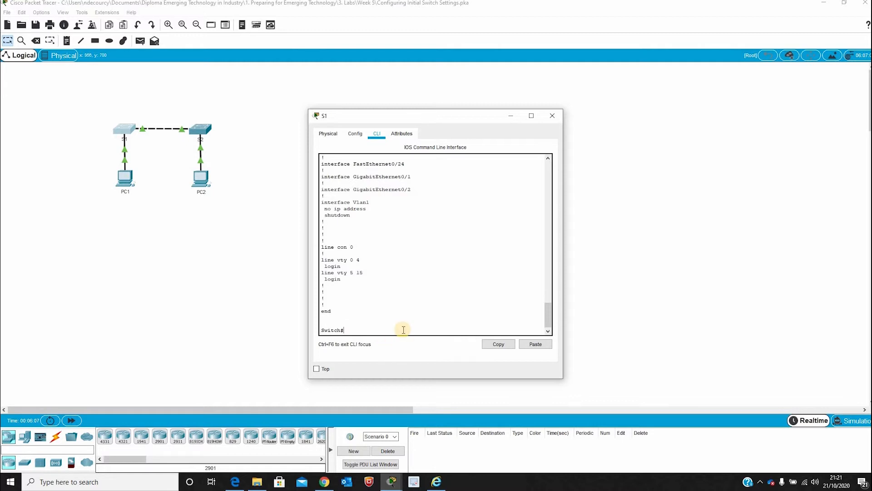
type("show startup-config")
key("Return")
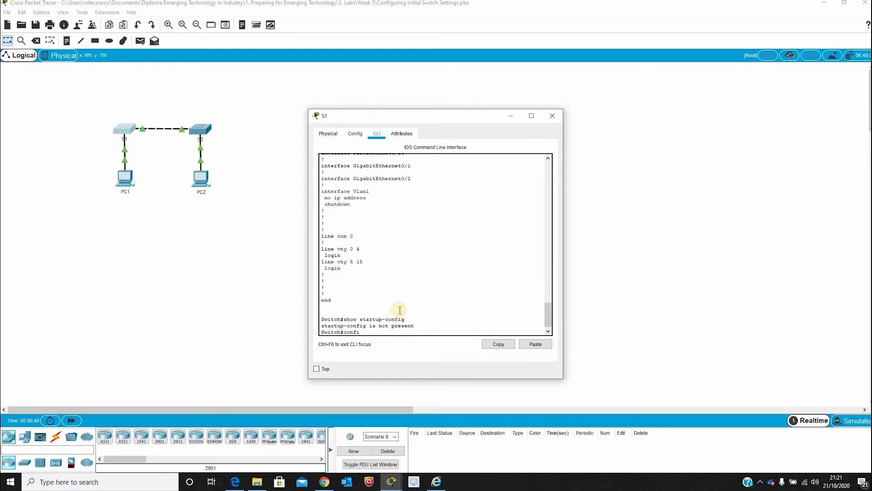
- Change the switch hostname to S1 in global configuration mode, then return to privileged mode
type("gure terminal")
key("Return")
type("hostname")
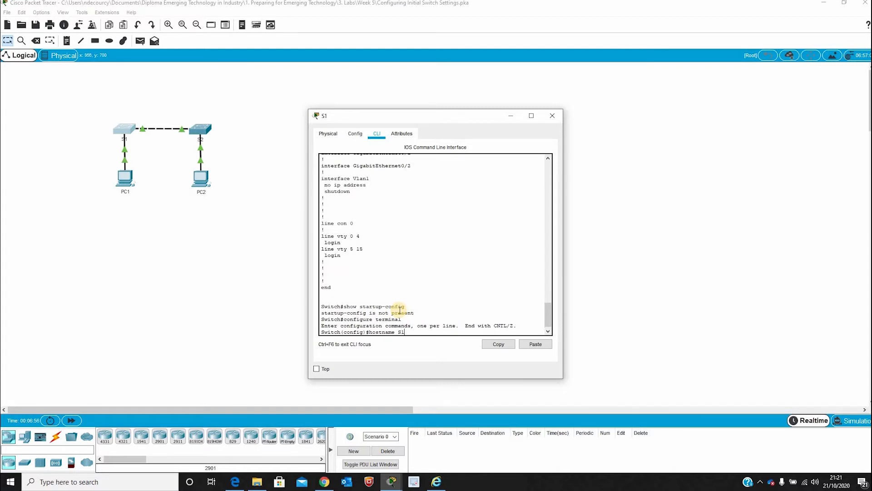
type(" S1")
key("Return")
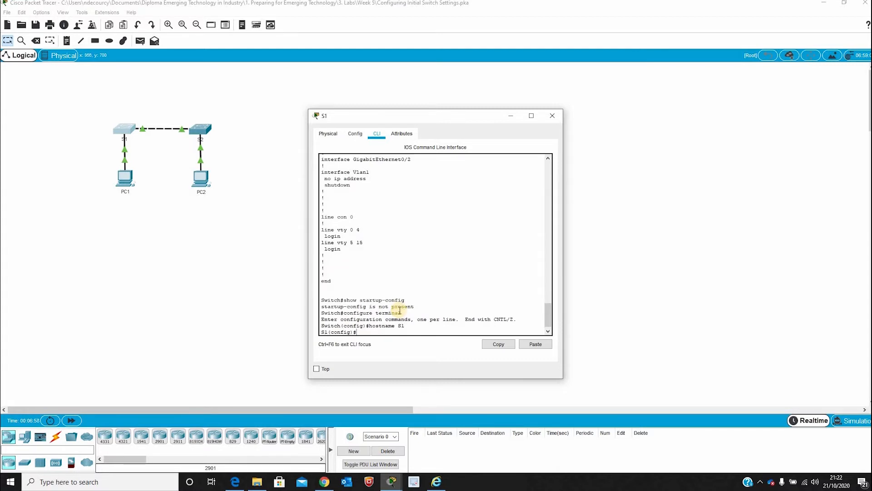
type("exit")
key("Return")
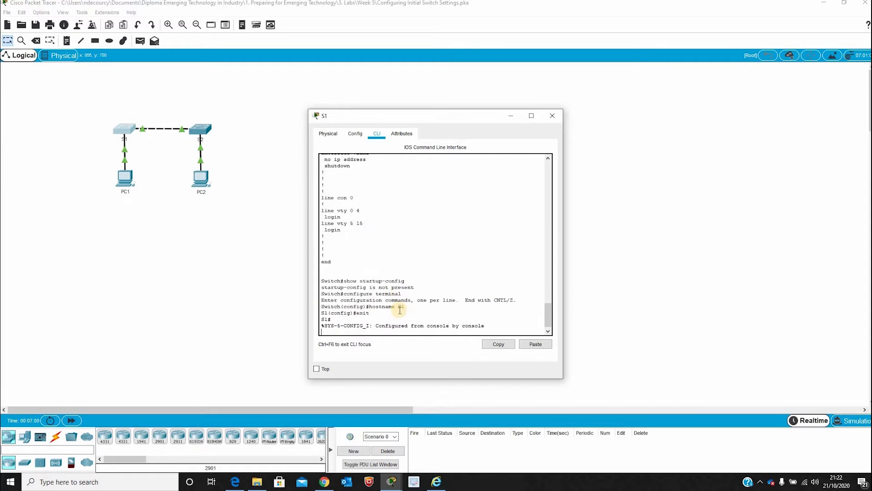
key("Return")
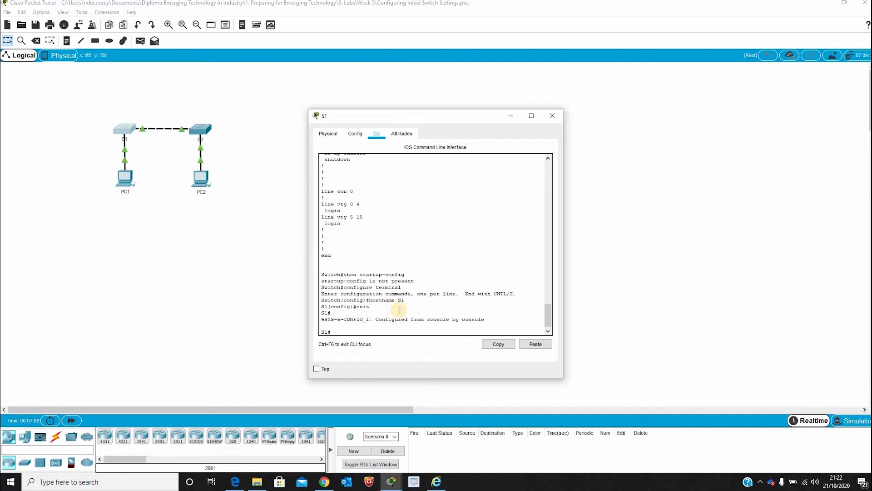
type("configure terminal")
- Give S1's line console 0 a password and enable login, then exit the line
key("Return")
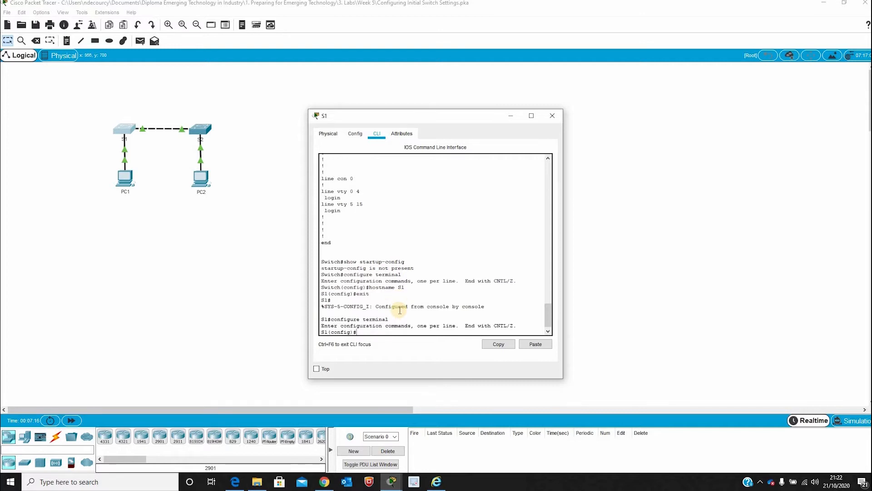
type("line console 0")
key("Return")
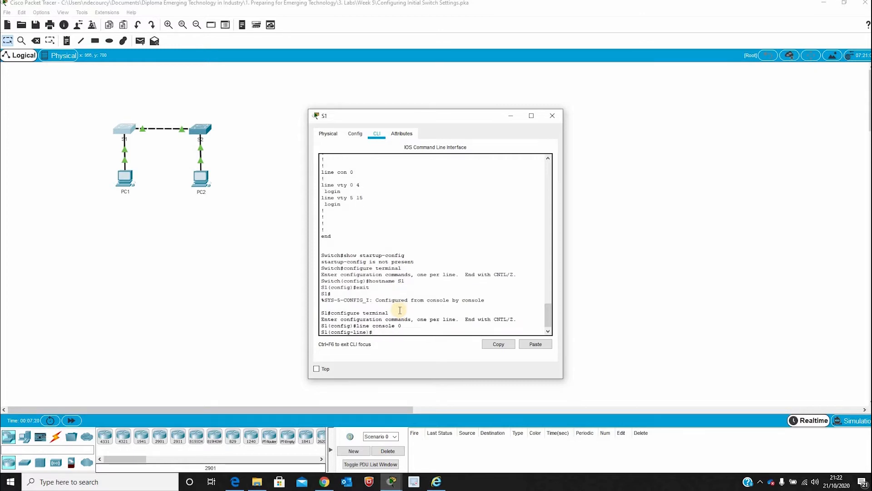
type("password letmein")
key("Return")
type("logi")
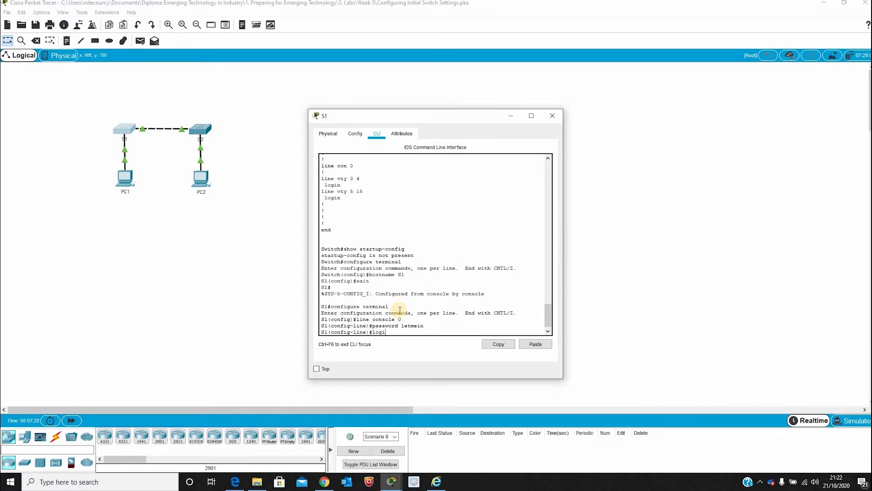
type("n")
key("Return")
type("exit")
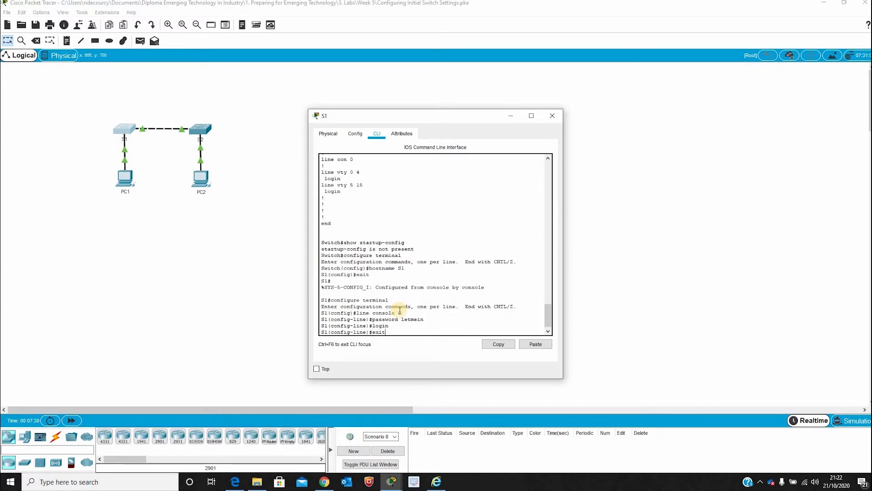
key("Return")
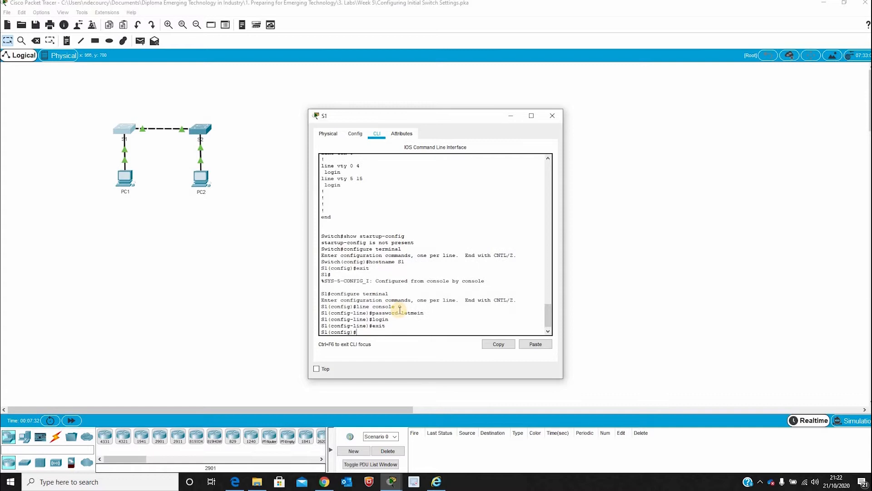
key("Return")
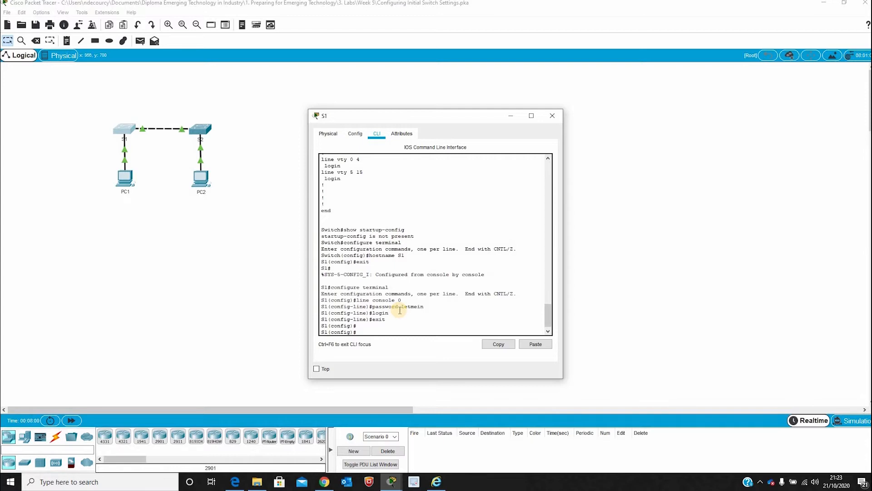
- Log out of S1's console and log back in using the console password
type("t")
key("Return")
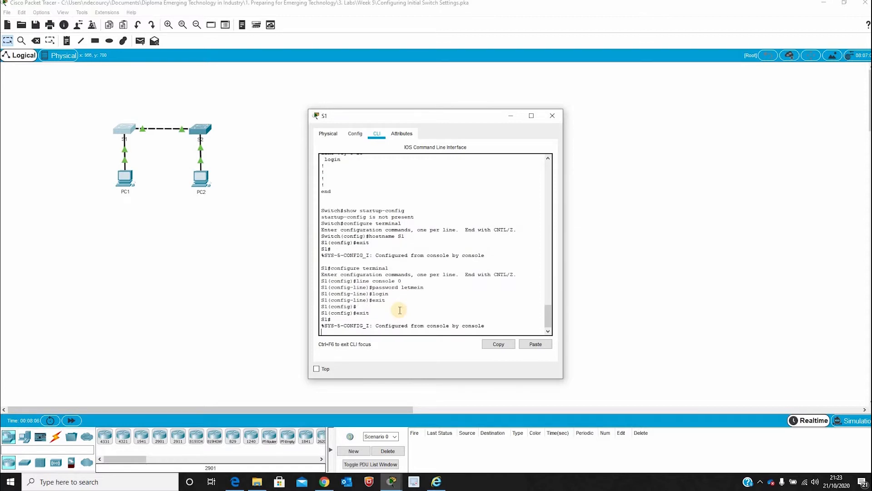
key("Return")
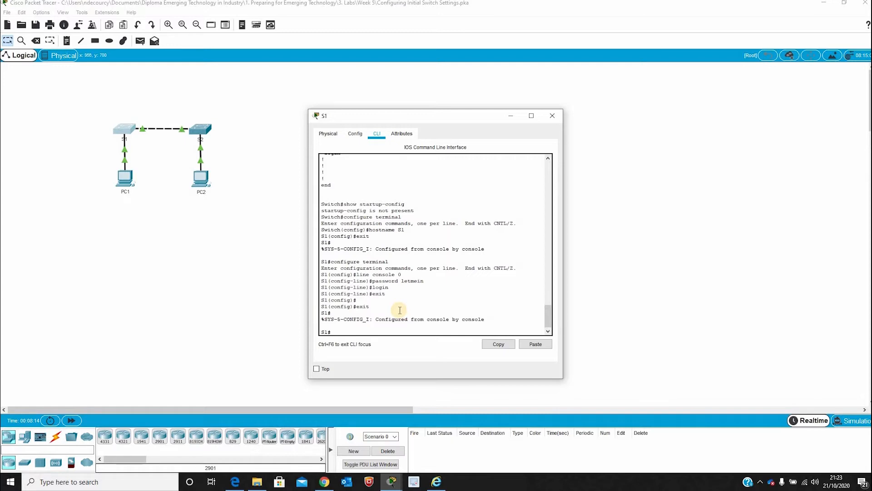
type("exit")
key("Return")
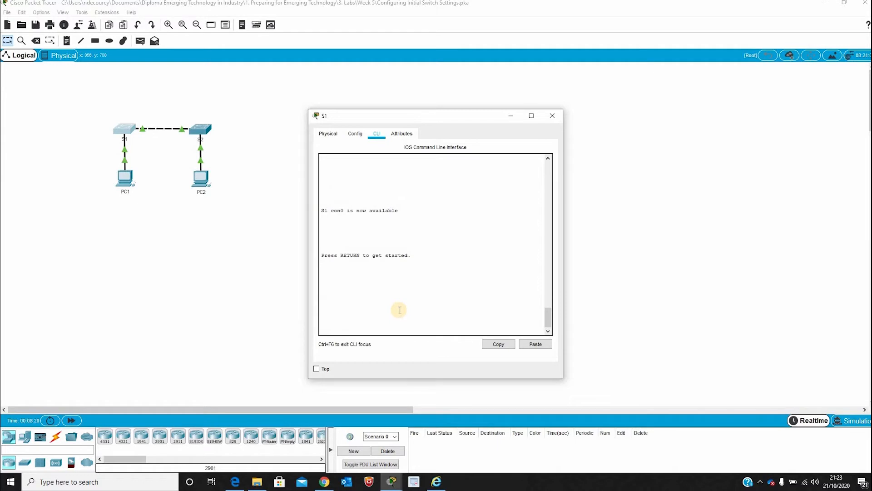
key("Return")
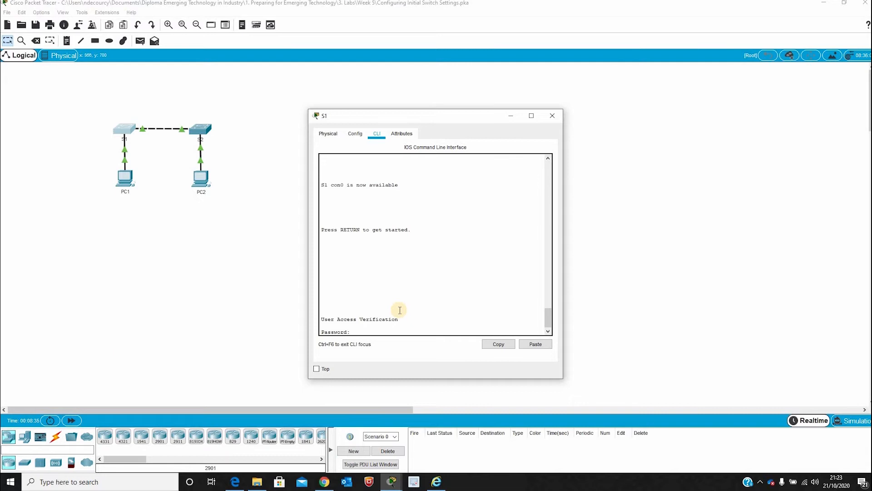
key("Return")
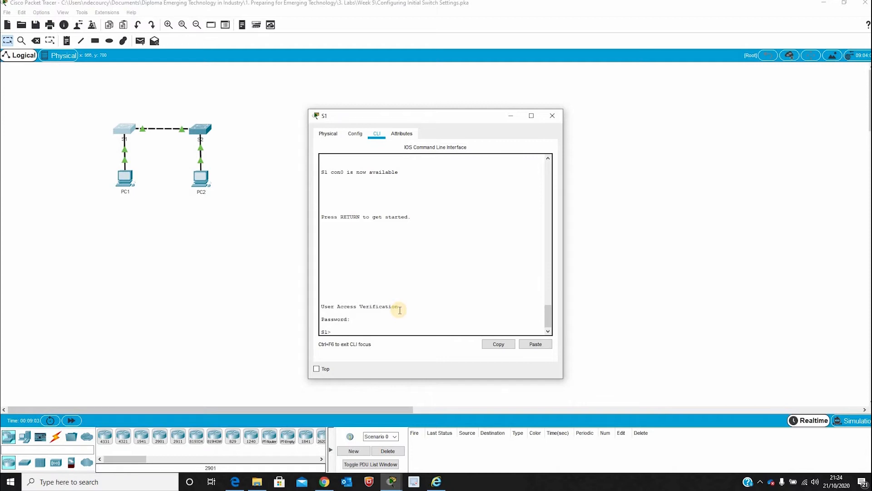
- Set an enable password on S1 from global configuration mode
type("nable")
key("Return")
type("co")
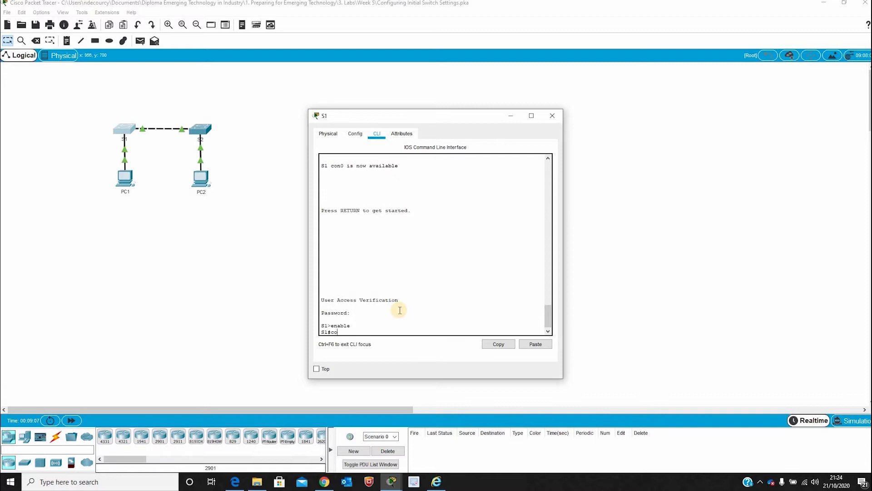
type("nfigure terminal")
key("Return")
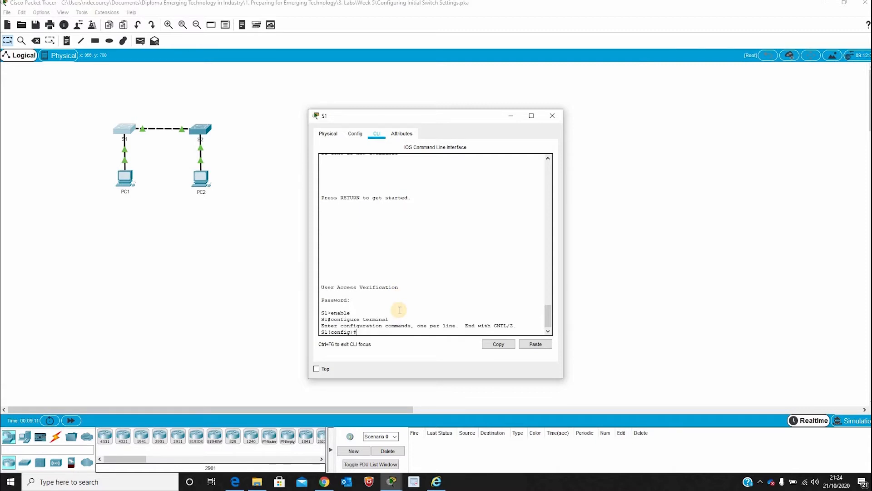
type("enable password cl$c0")
key("Return")
- Leave configuration mode and log out of the S1 console session
type("exit")
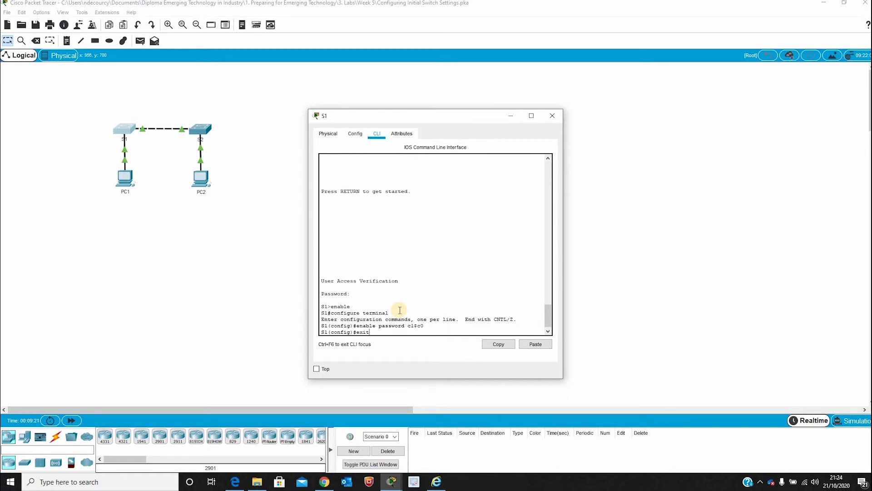
key("Return")
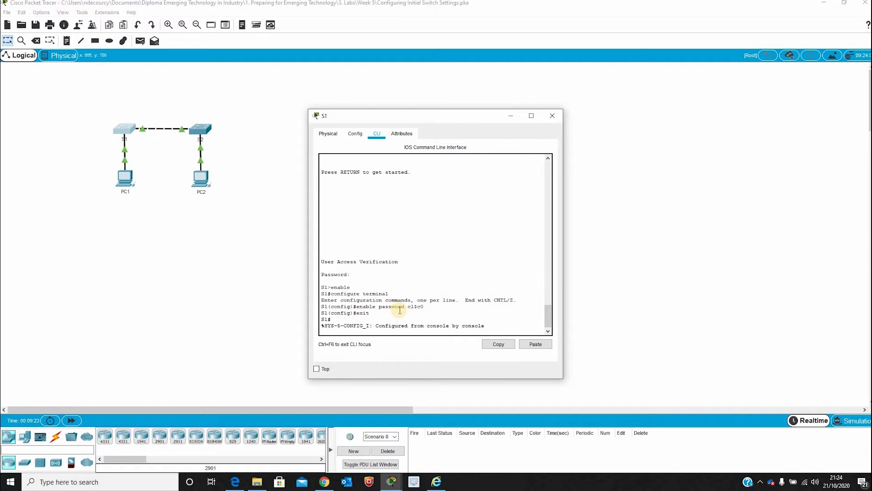
key("Return")
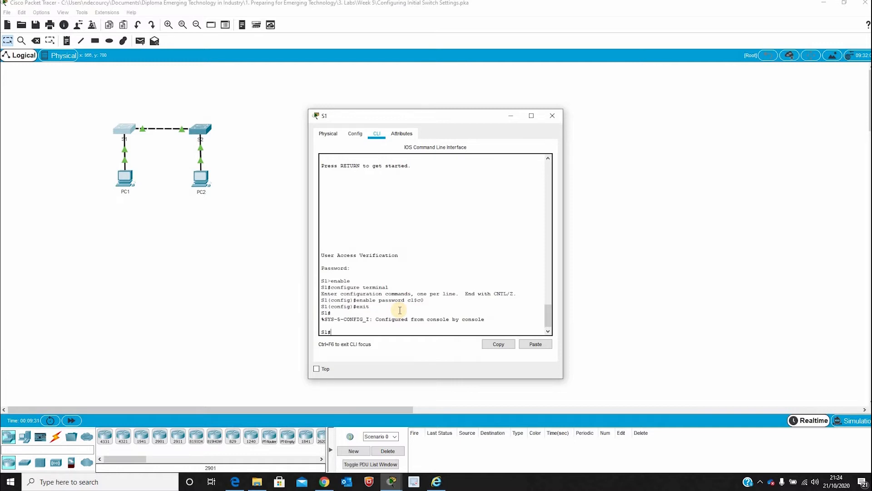
type("exit")
key("Return")
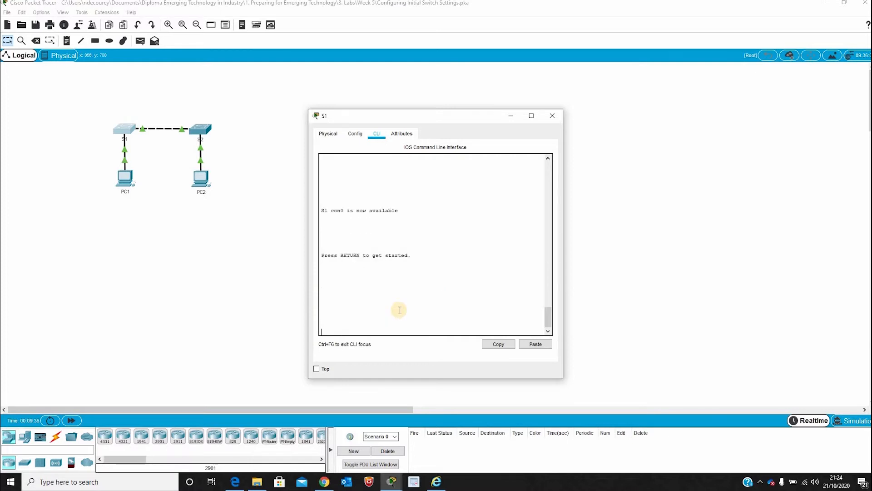
- Log back into S1 with the console password and reach S1# using the enable password
key("Return")
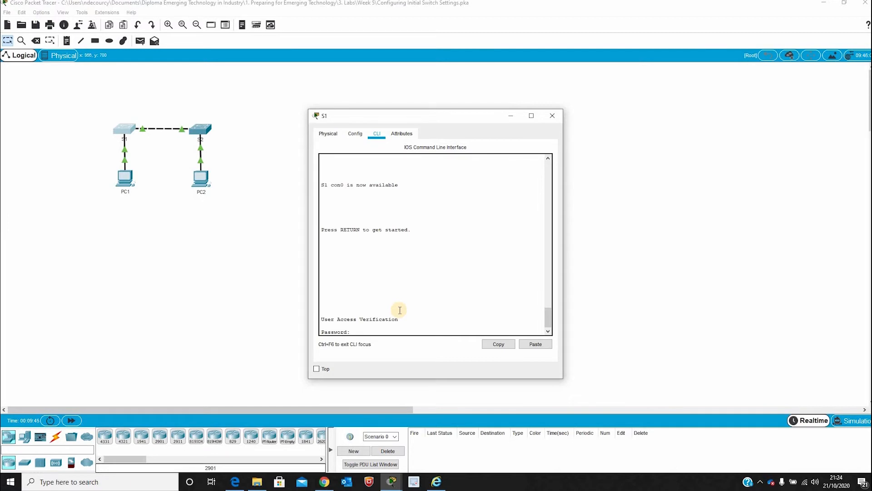
key("Return")
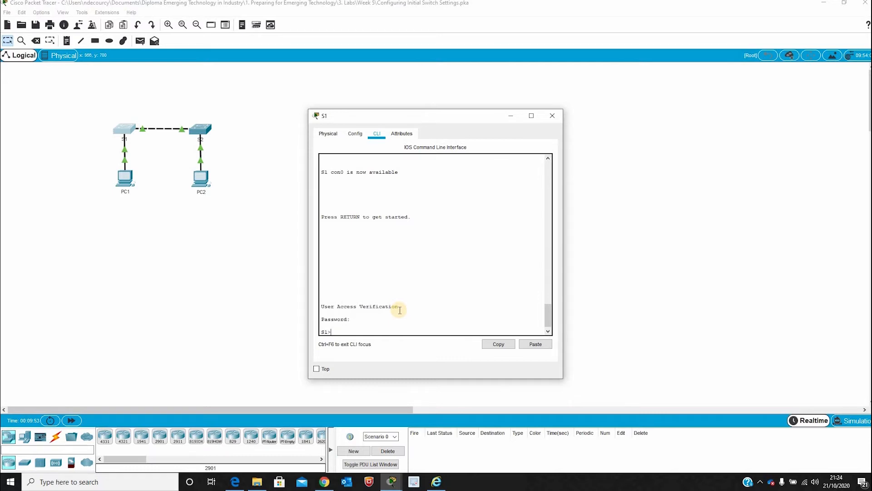
type("enable")
key("Return")
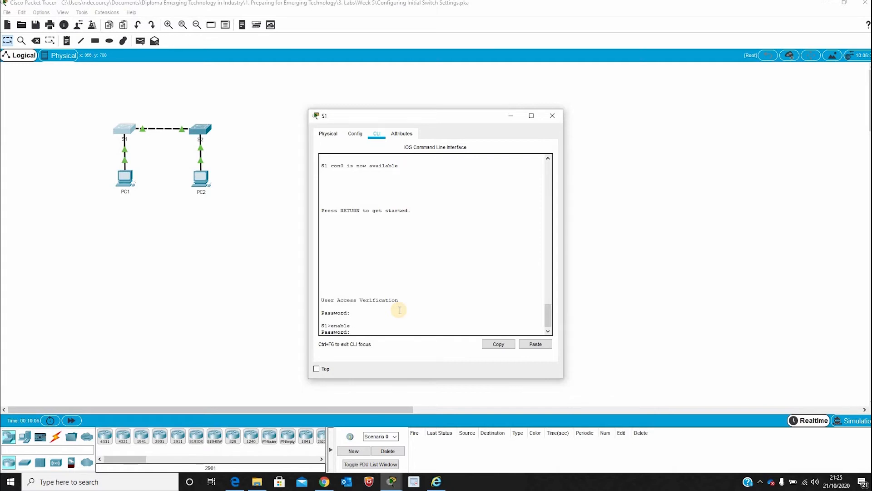
key("Return")
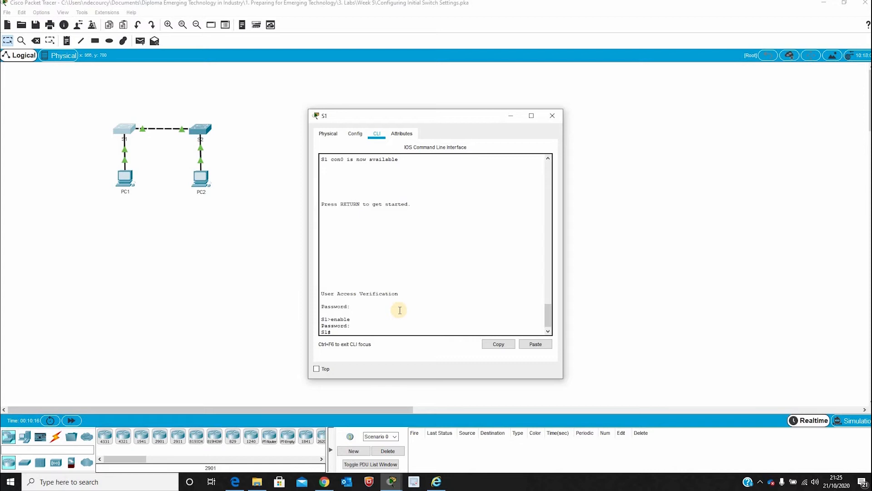
type("show running-config")
- Page through S1's full running configuration to the end of the listing
key("Return")
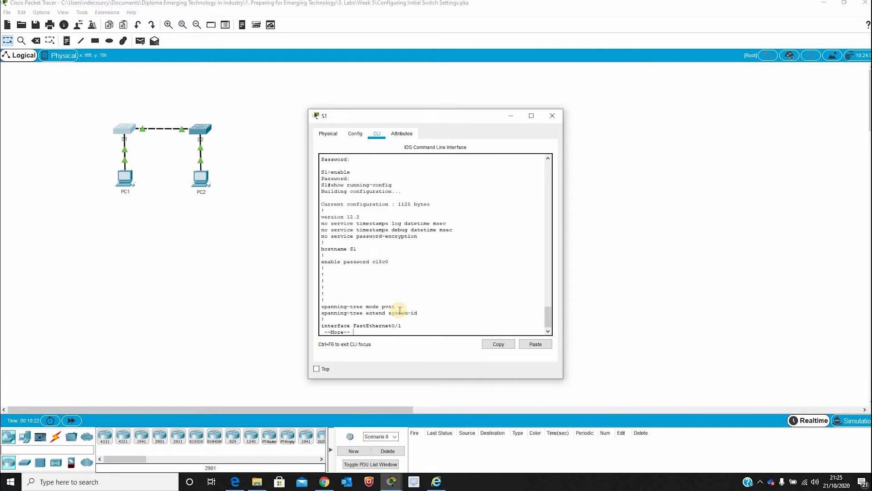
key("space")
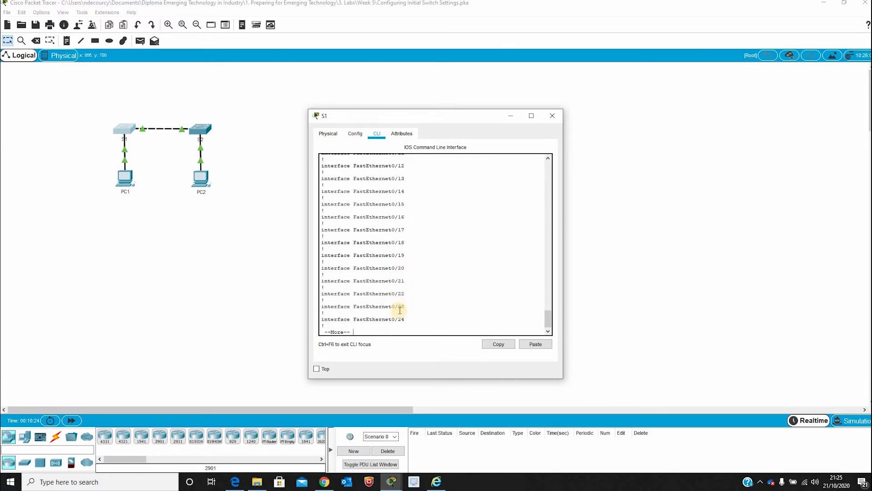
key("space")
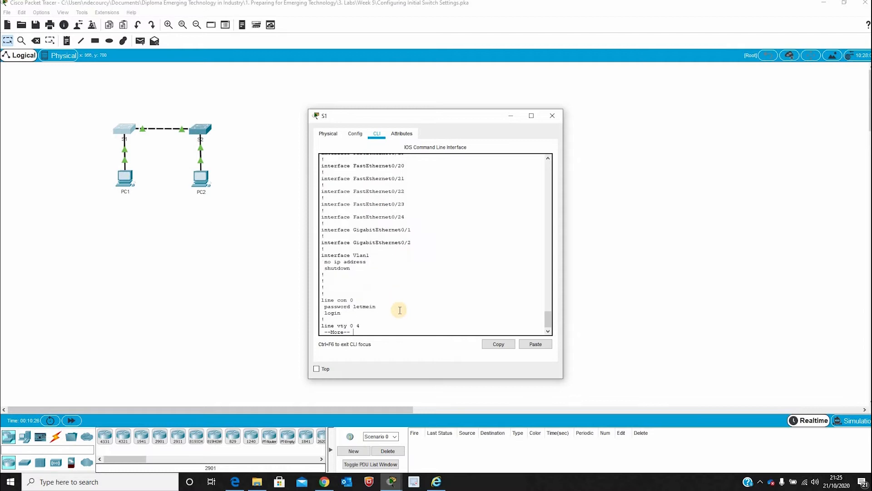
key("Return")
key("Return")
key("Return")
key("Return")
key("Return")
key("Return")
key("Return")
key("Return")
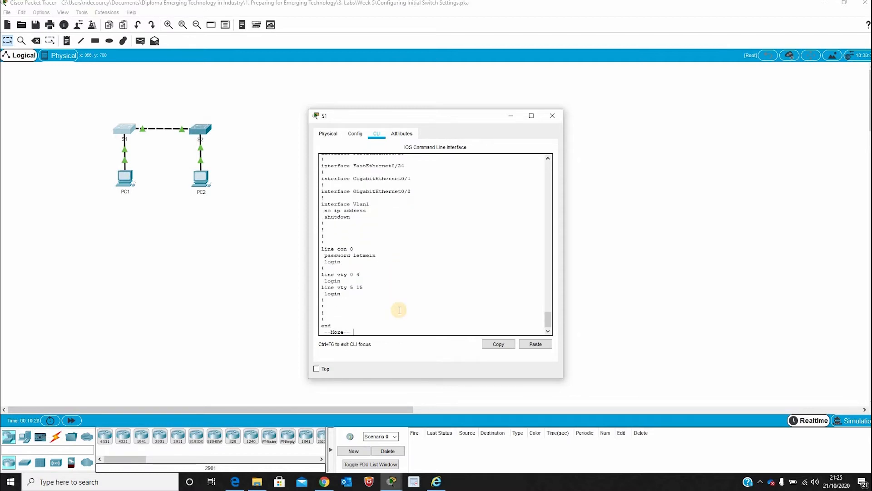
key("Return")
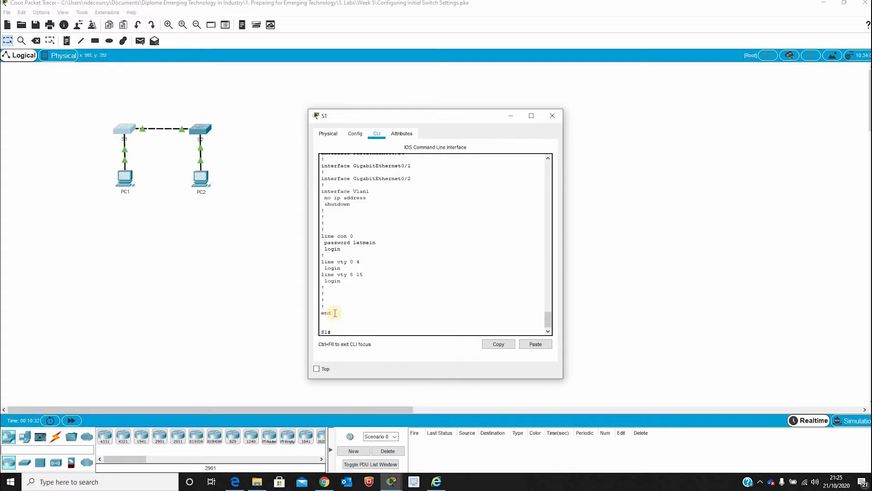
- Highlight the plain-text enable password and line con 0 password entries, then return to S1#
scroll(364, 246, "up", 20)
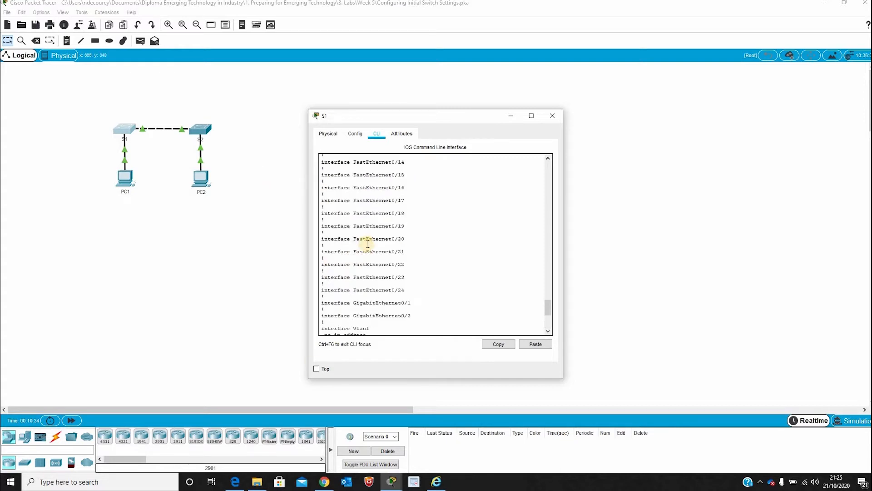
scroll(368, 244, "up", 1)
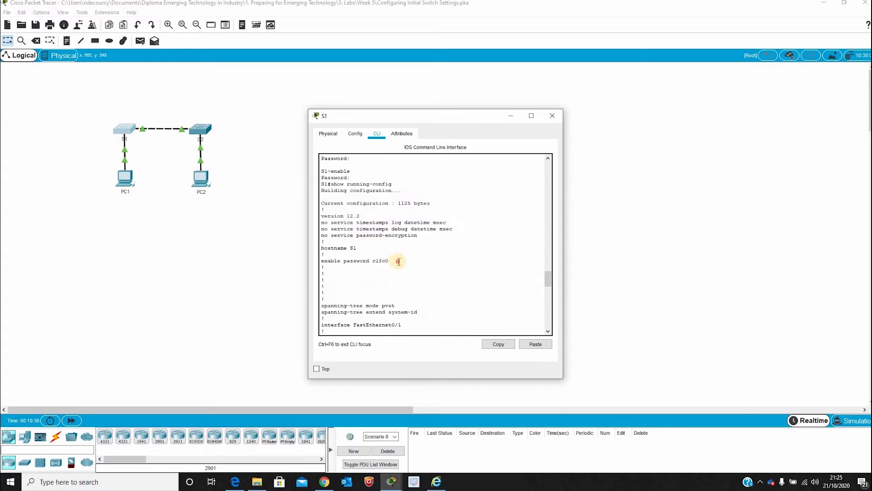
left_click_drag(344, 259, 321, 258)
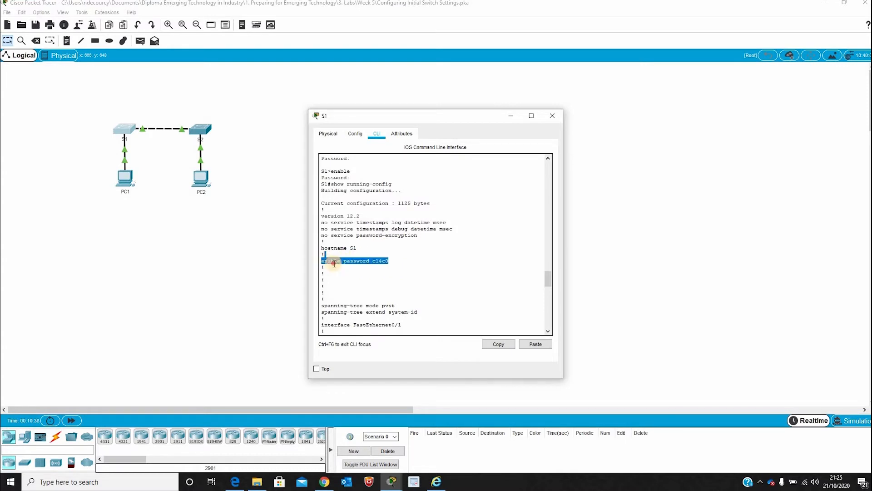
scroll(372, 271, "down", 20)
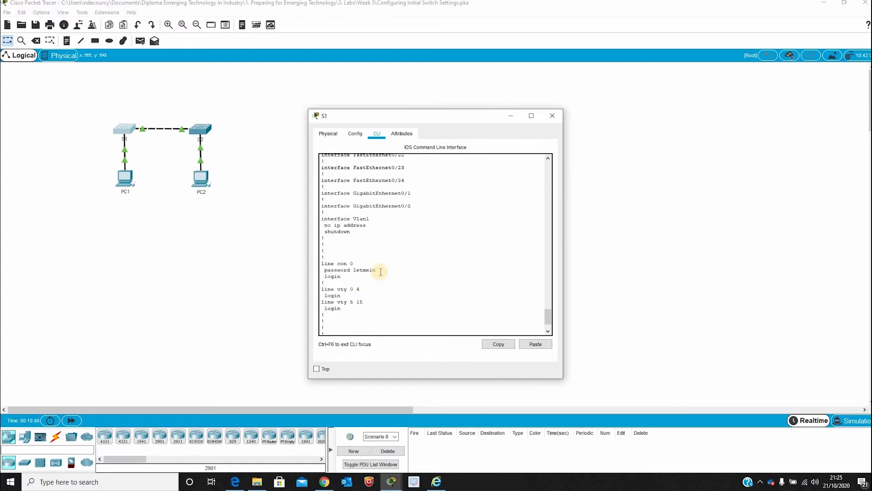
left_click_drag(331, 267, 314, 261)
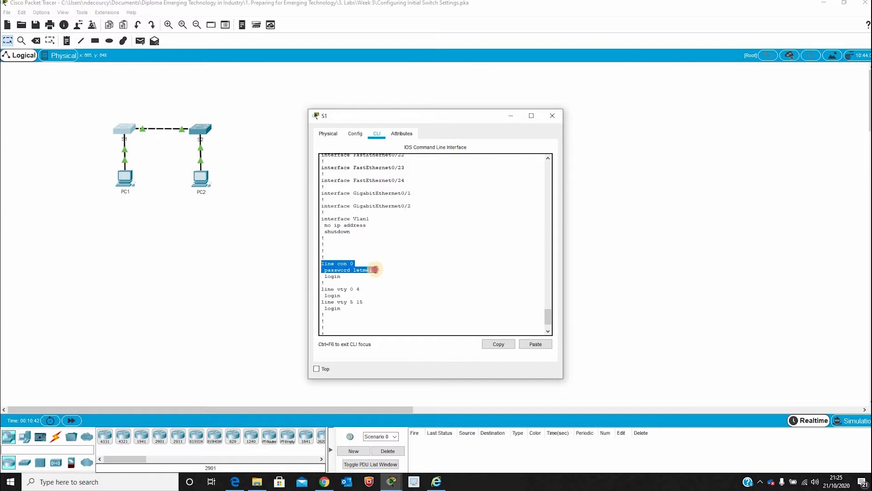
left_click_drag(376, 270, 321, 270)
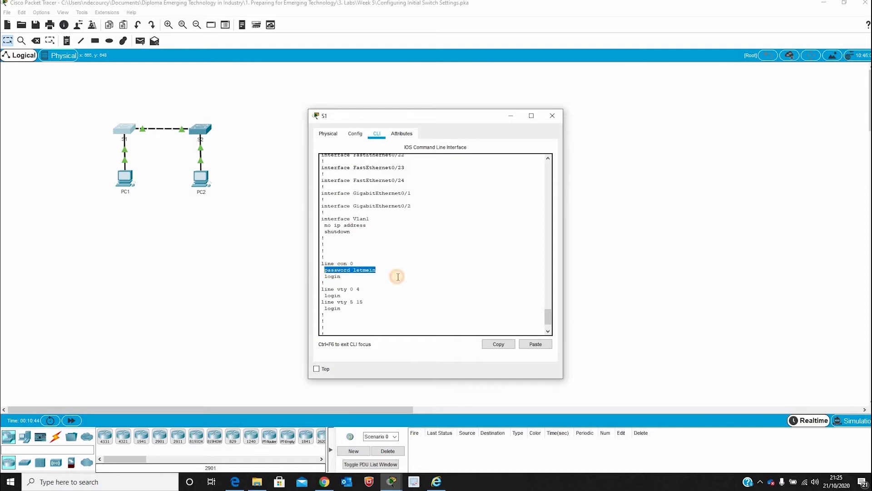
left_click(397, 276)
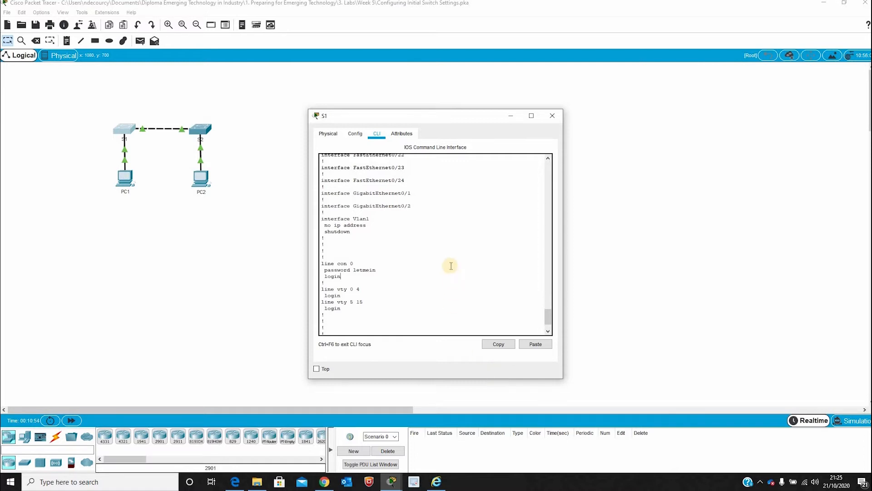
scroll(449, 272, "down", 2)
left_click(407, 329)
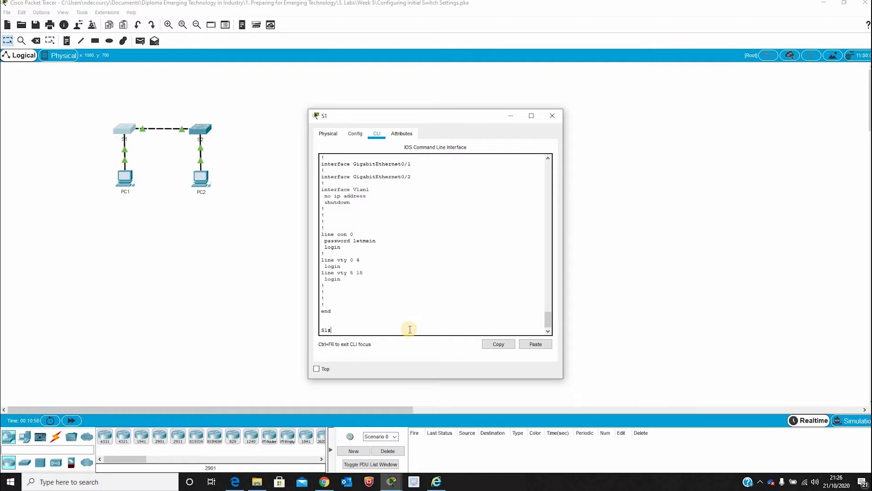
- Add an enable secret to S1 via config t and return to the privileged prompt
type("config t")
key("Return")
type("e")
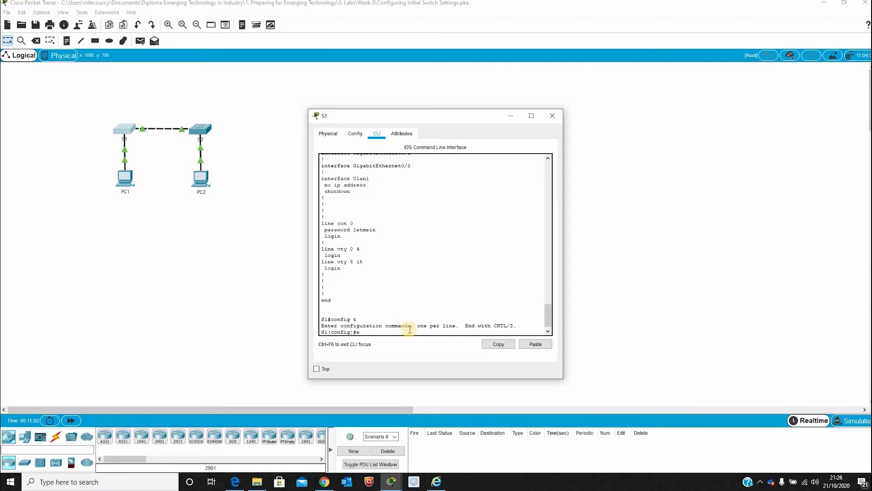
type("nable secret itsasecret")
key("Return")
type("exit")
key("Return")
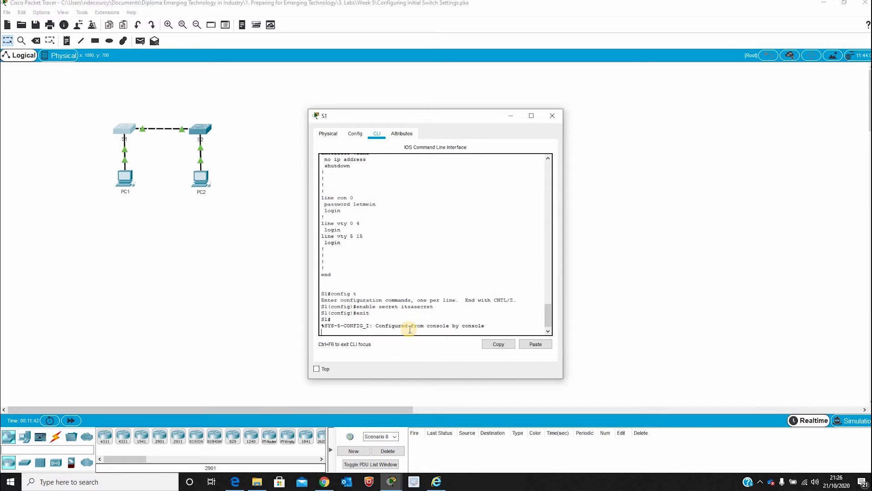
key("Return")
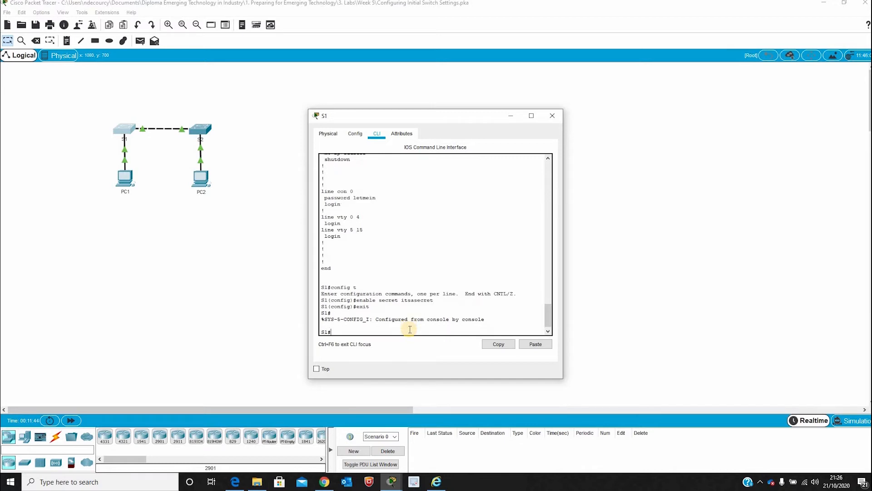
type("show running-config")
- List S1's running configuration and inspect the hashed enable secret line
key("Return")
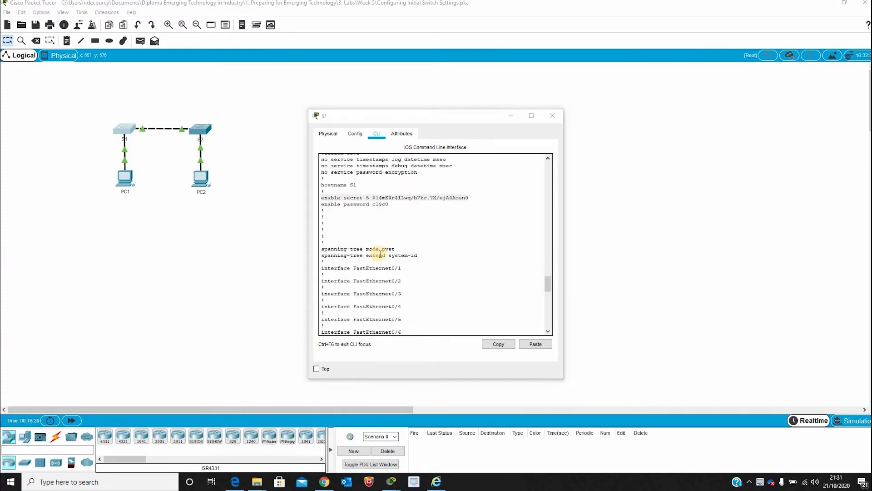
scroll(380, 254, "up", 4)
scroll(380, 254, "down", 1)
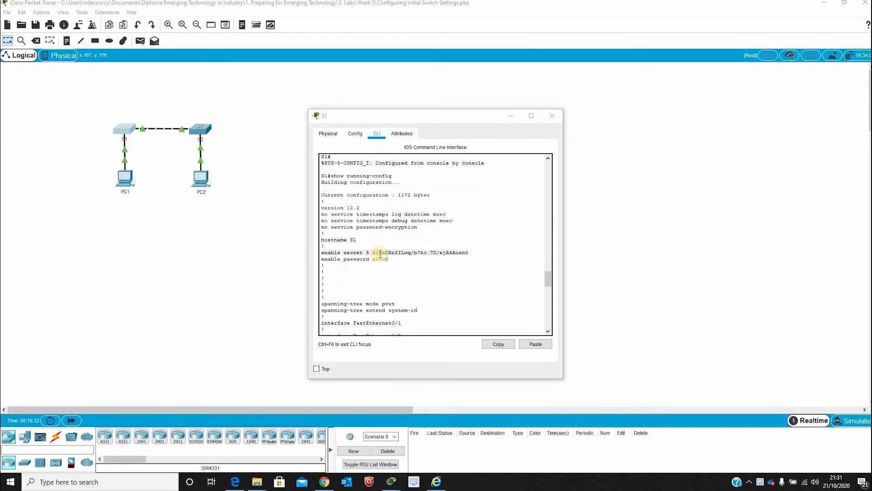
left_click(452, 253)
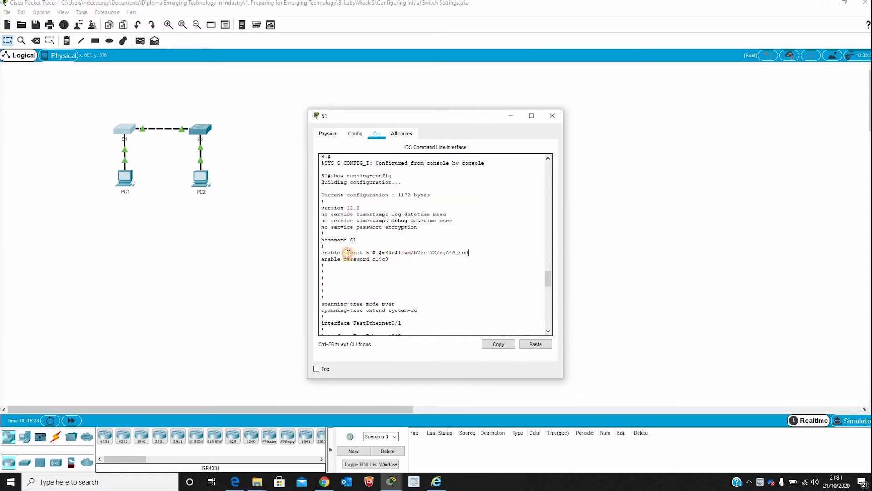
left_click_drag(348, 253, 322, 249)
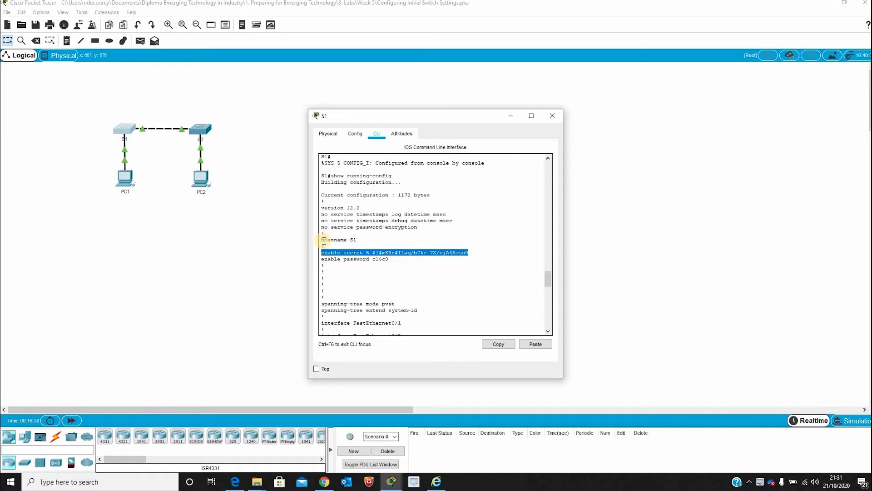
left_click(470, 256)
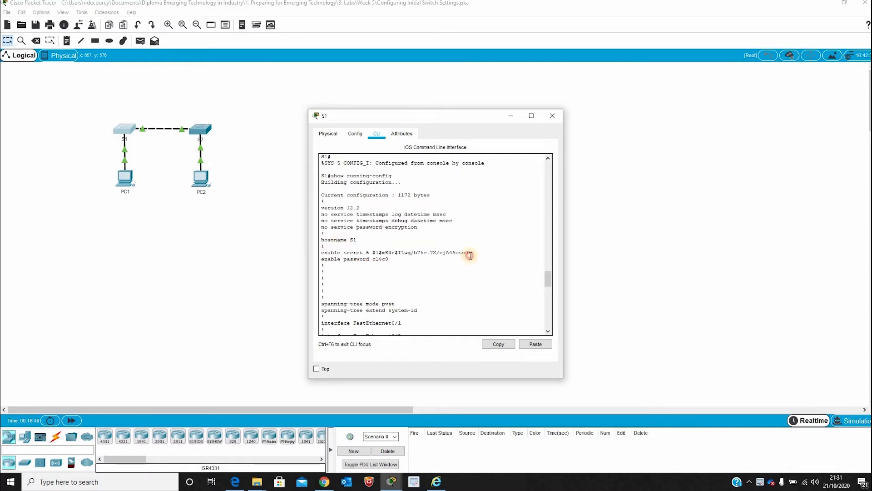
left_click_drag(471, 255, 374, 254)
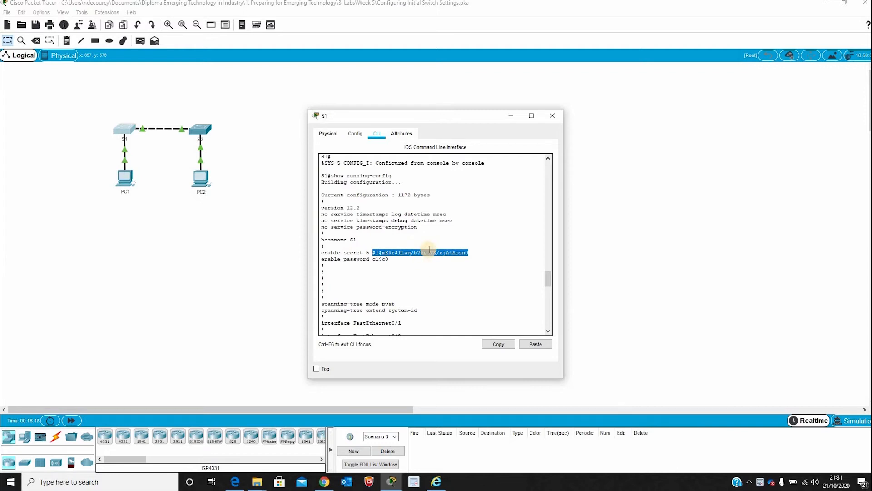
left_click(475, 247)
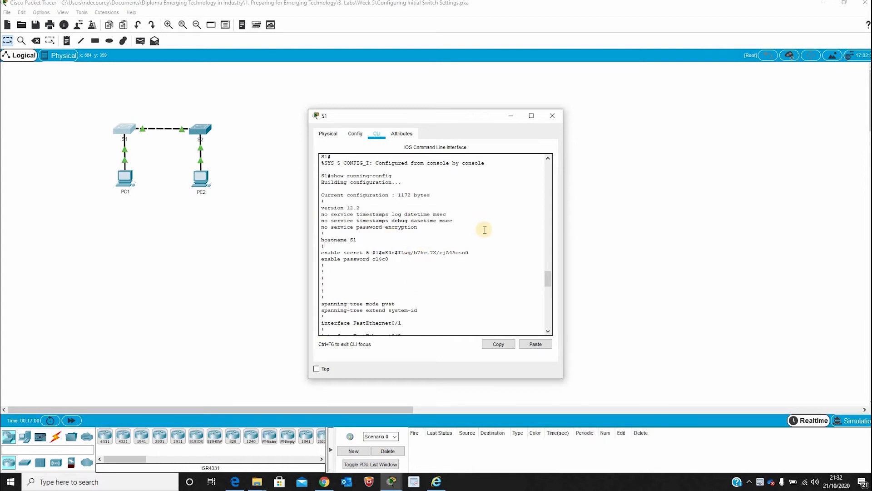
- Scroll down to the line con 0 section showing the plain-text console password
scroll(454, 245, "down", 15)
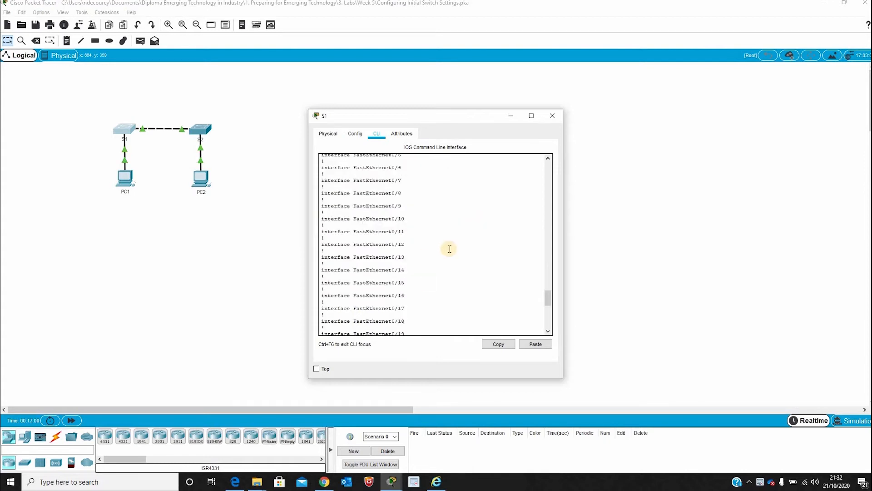
left_click(373, 333)
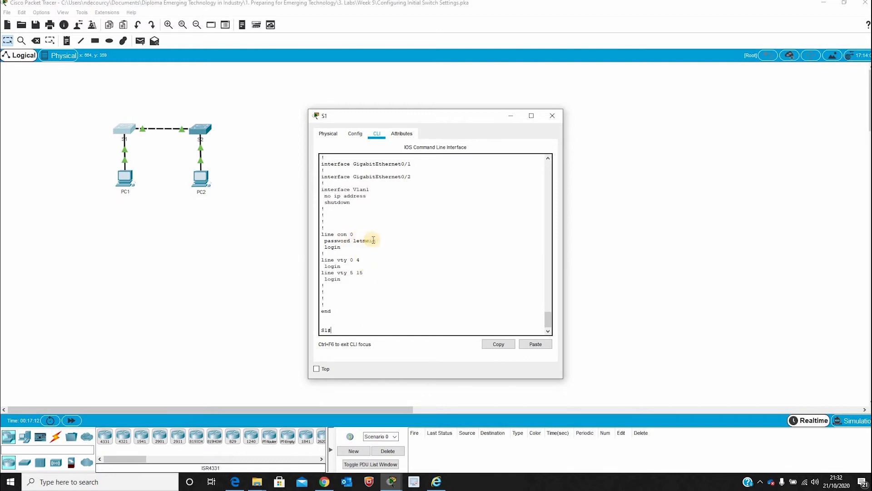
scroll(368, 242, "up", 15)
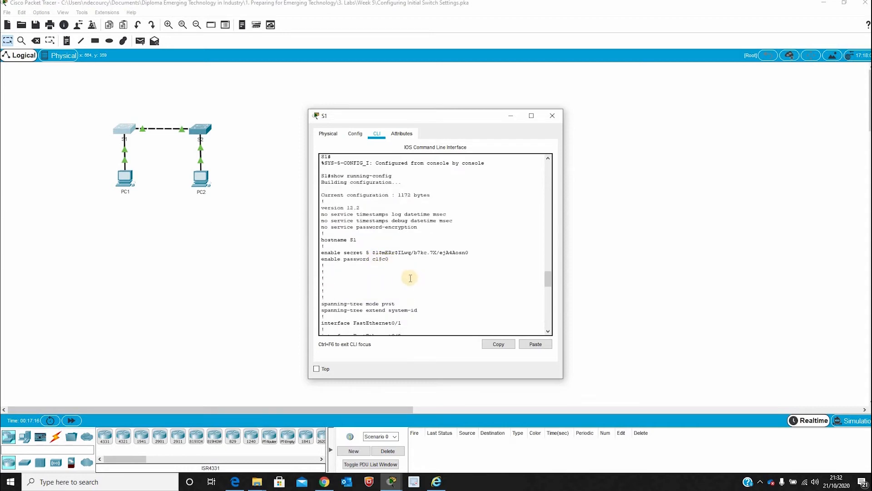
scroll(409, 278, "down", 15)
scroll(380, 305, "down", 2)
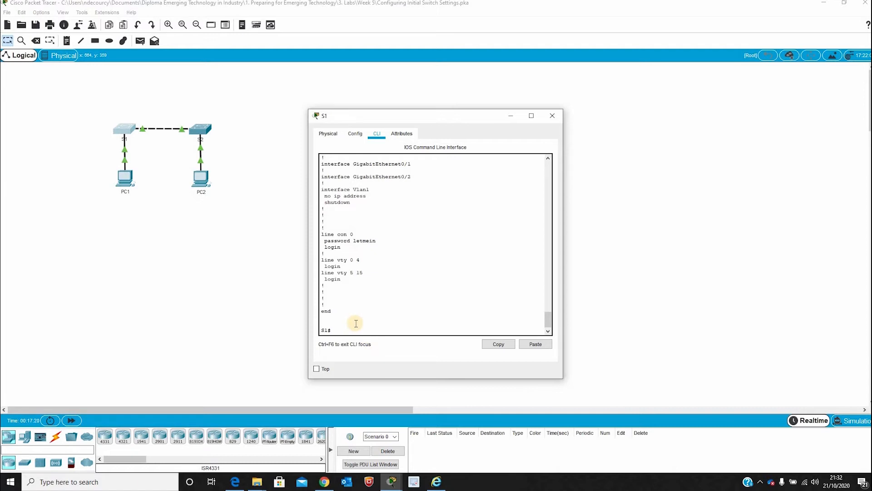
- Enable service password-encryption on S1 from global configuration mode, then return to S1#
type("nfig t")
key("Return")
type("serv")
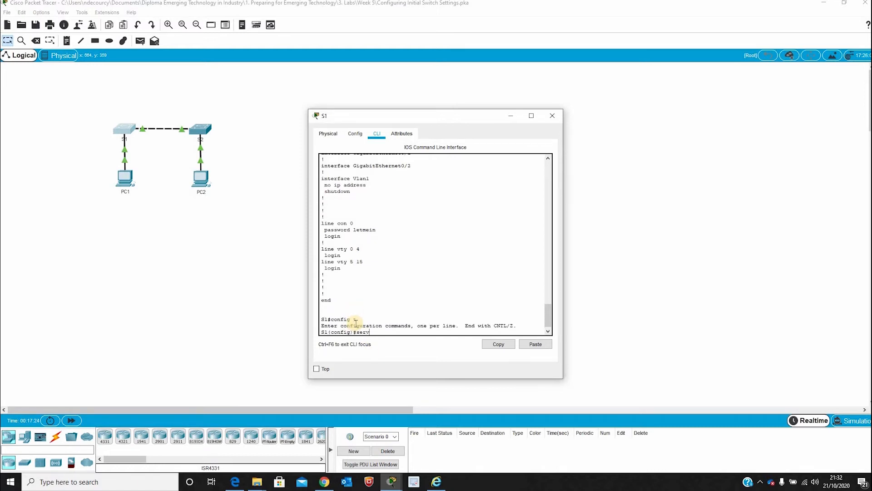
type("ice password-encryption")
key("Return")
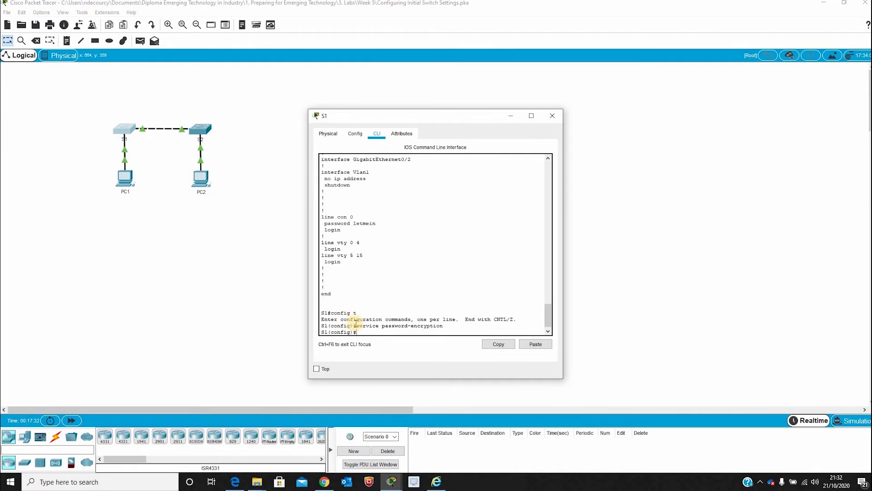
type("exit")
key("Return")
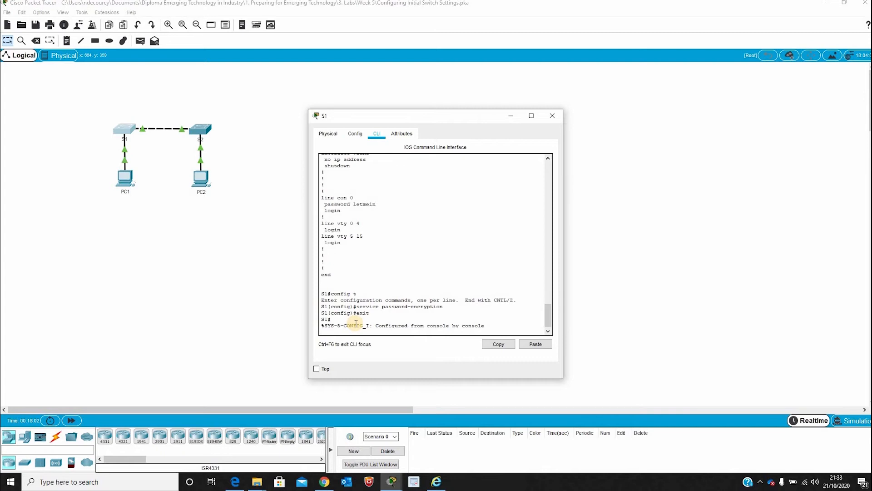
key("Return")
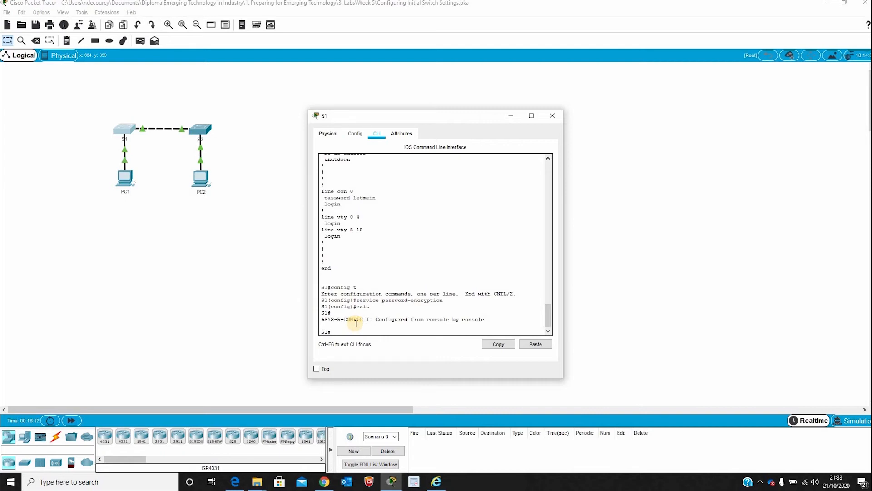
- Attempt the banner "This is a secure system. Authorised Access Only!" via mistyped 'banner mord', which S1 rejects
type("ig t")
key("Return")
type("banner mord")
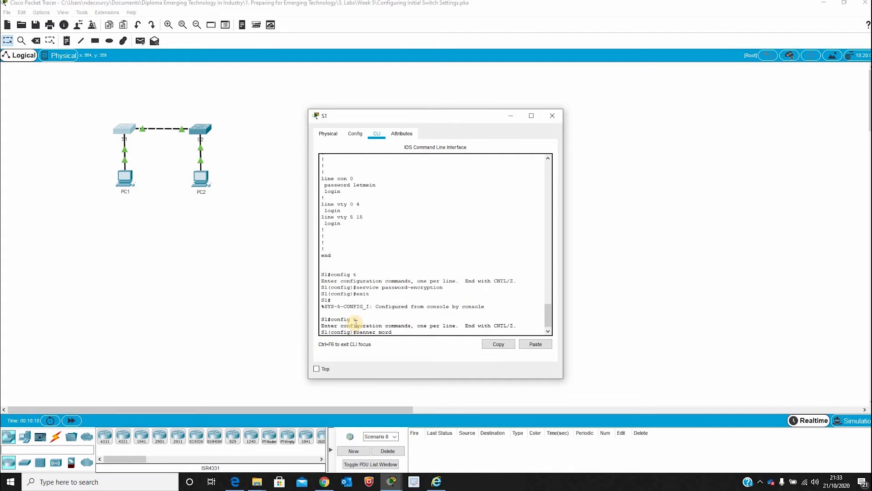
type(" \"This is a secure system. Authorised Access Only")
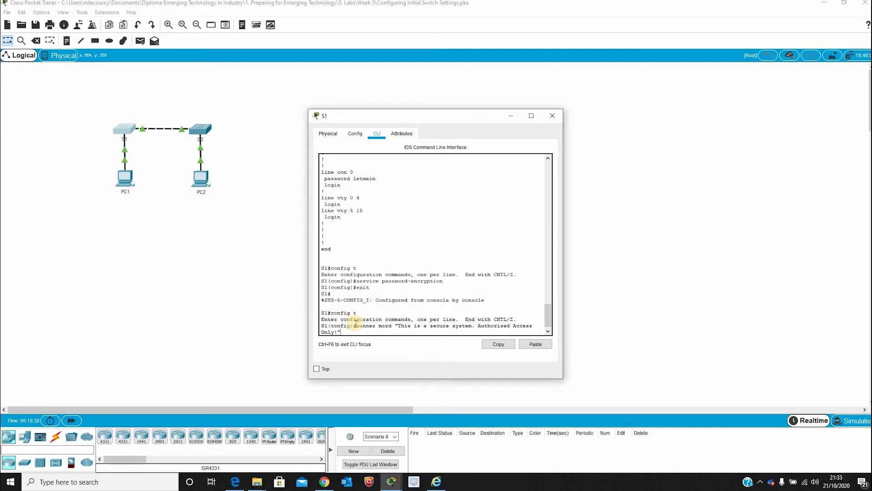
type("!\"")
key("Return")
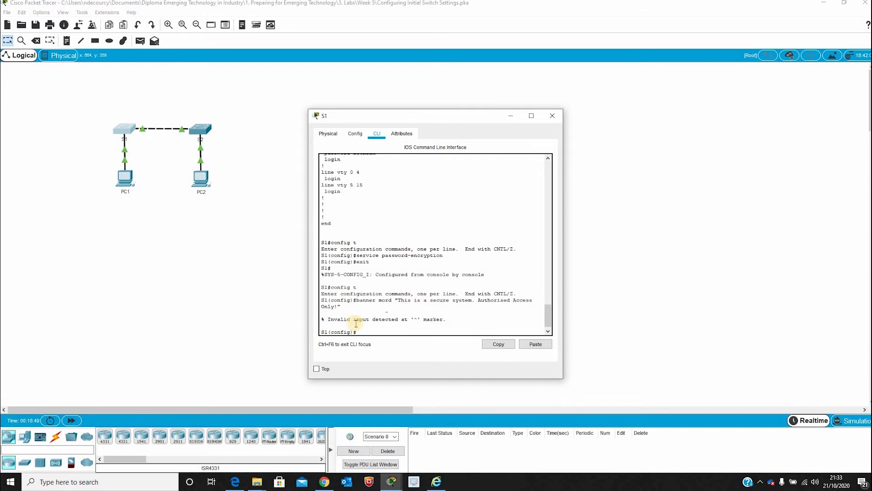
type("exit")
key("Return")
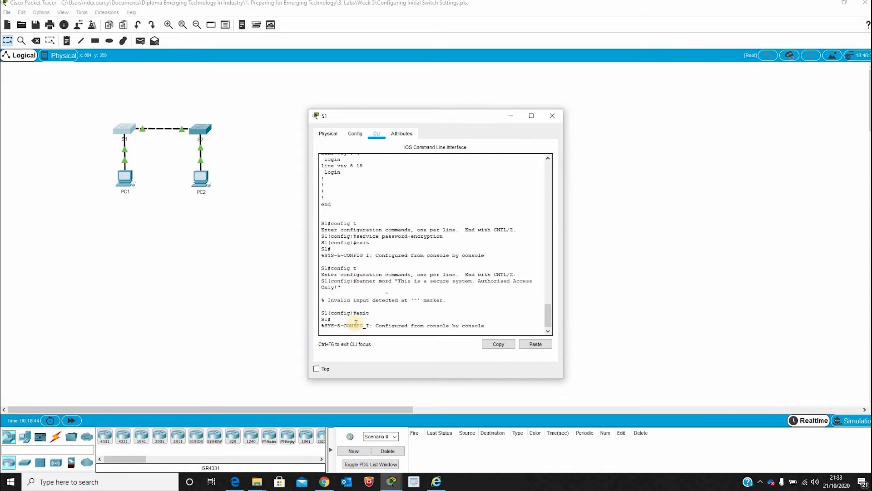
key("Return")
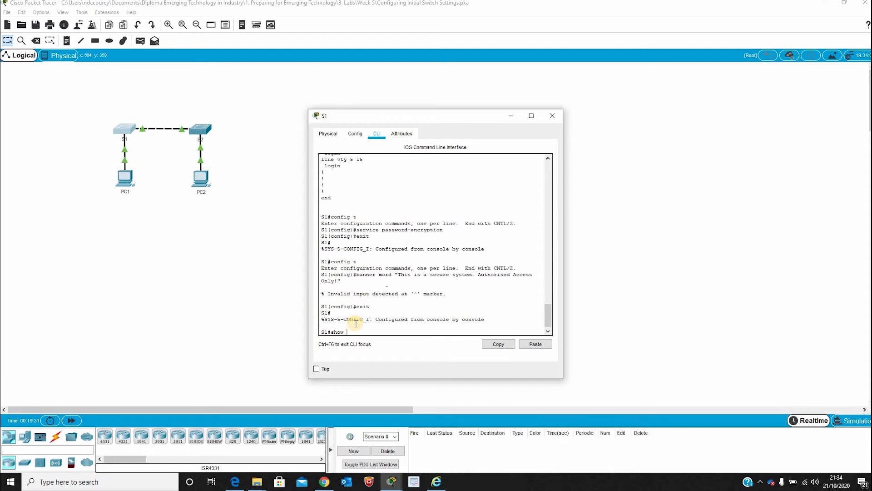
- Run show run and page to the end of S1's configuration listing
key("Return")
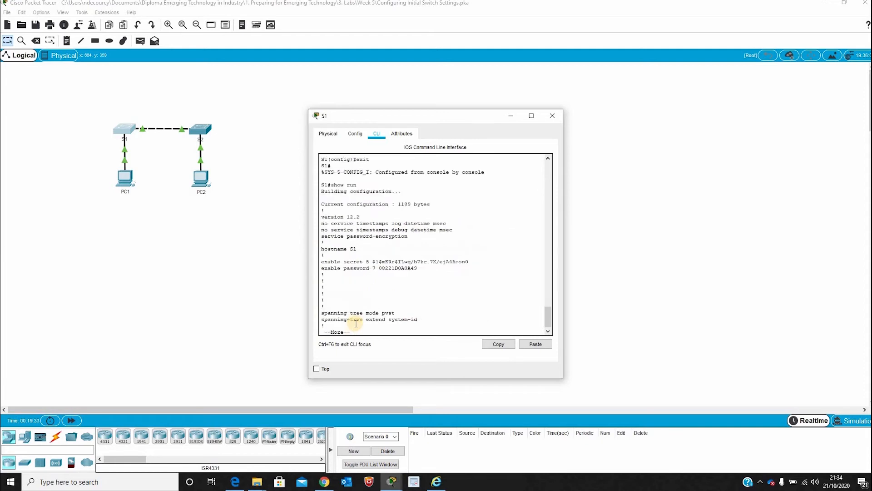
key("Return")
key("Return")
key("Return")
key("Return")
key("Return")
key("Return")
key("Return")
key("Return")
key("Return")
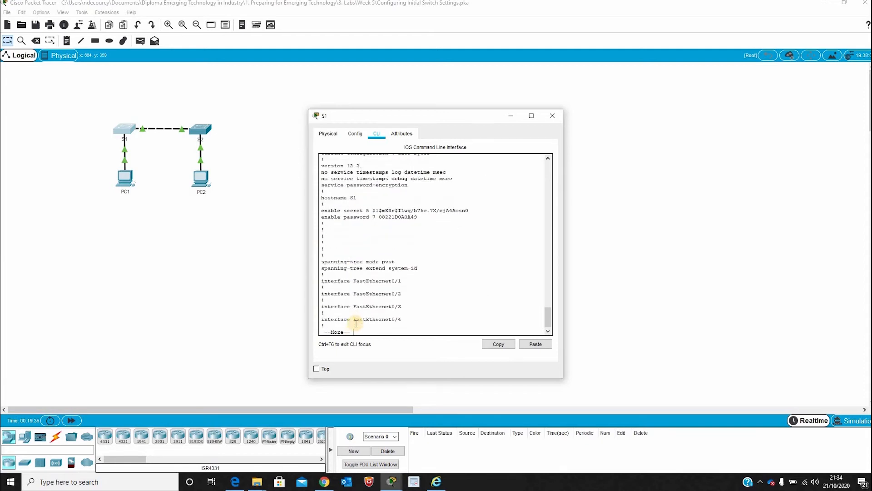
key("Return")
key("Return")
key("Return")
key("Return")
key("Return")
key("Return")
key("Return")
key("Return")
key("Return")
key("Return")
key("Return")
key("Return")
key("Return")
key("Return")
key("Return")
key("Return")
key("Return")
key("Return")
key("Return")
key("Return")
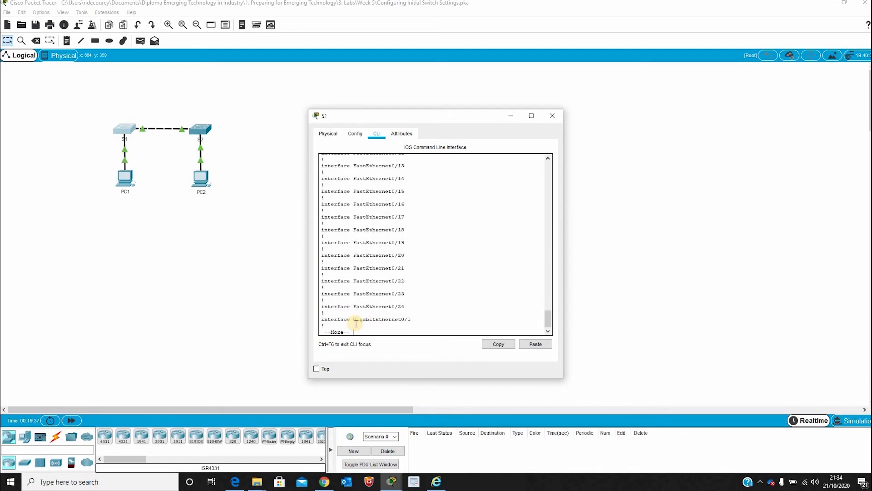
key("Return")
key("Return")
key("Return")
key("Return")
key("Return")
key("Return")
key("Return")
key("Return")
key("Return")
key("Return")
key("Return")
key("Return")
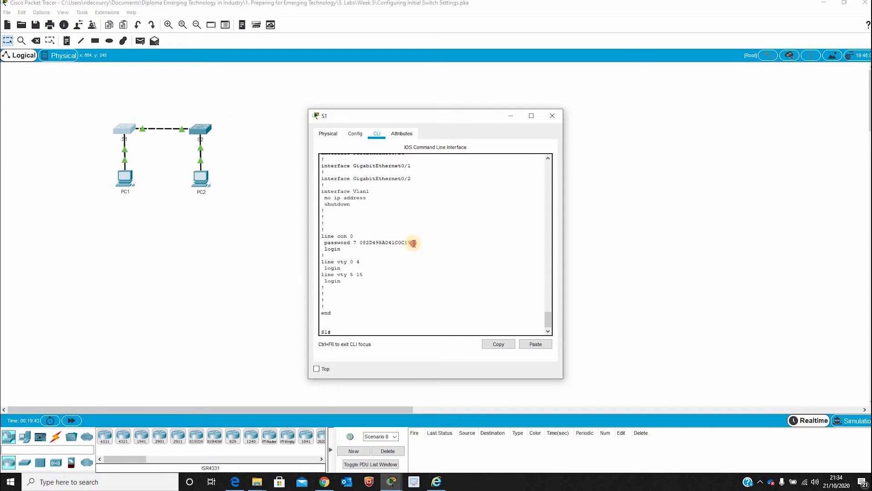
- Highlight the type-7 encrypted console and enable password lines and the enable secret line
left_click_drag(414, 243, 332, 236)
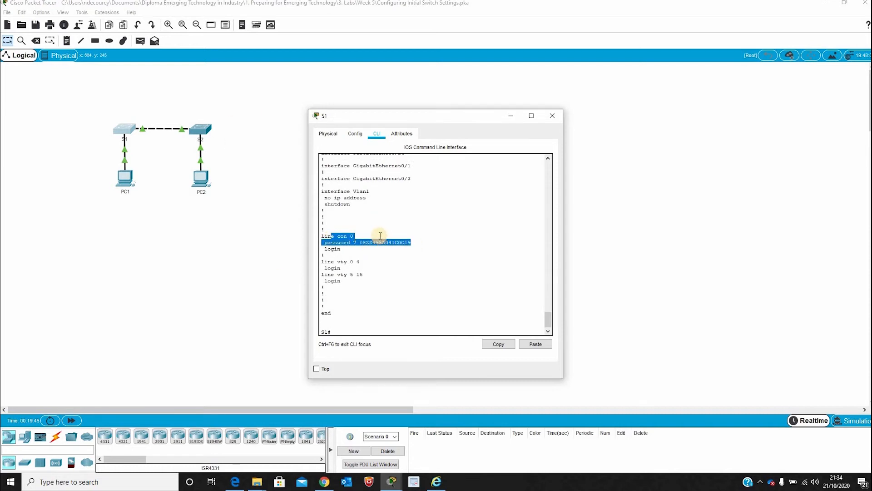
scroll(380, 236, "up", 20)
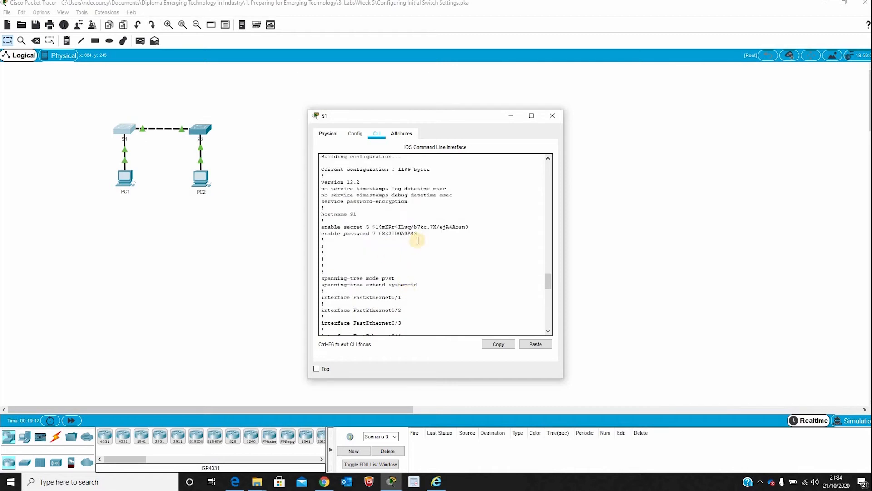
left_click_drag(417, 234, 332, 233)
left_click_drag(470, 228, 332, 228)
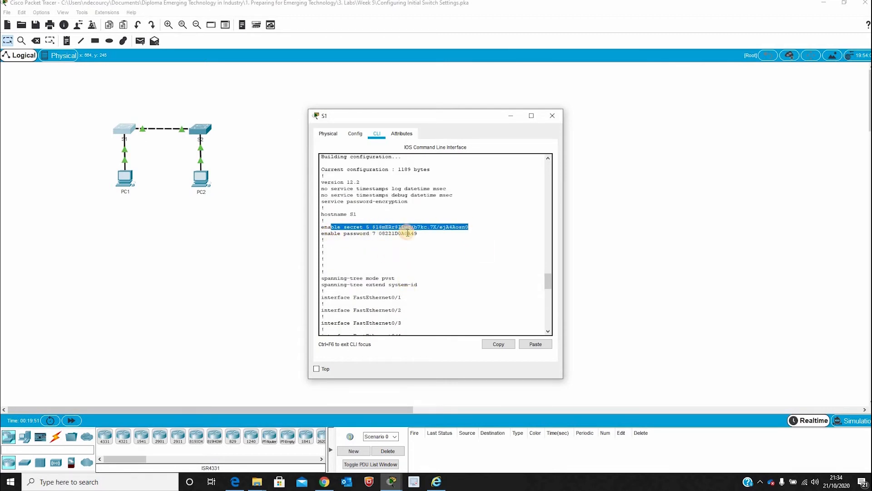
scroll(408, 233, "down", 20)
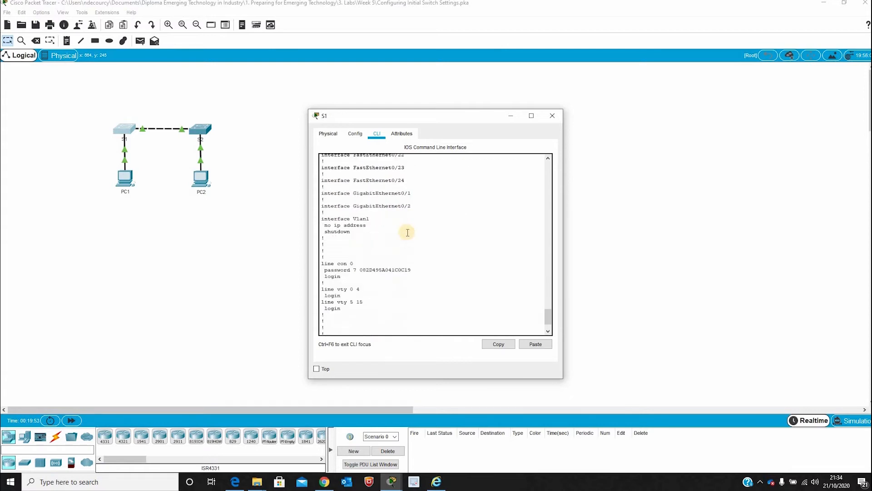
scroll(407, 232, "up", 20)
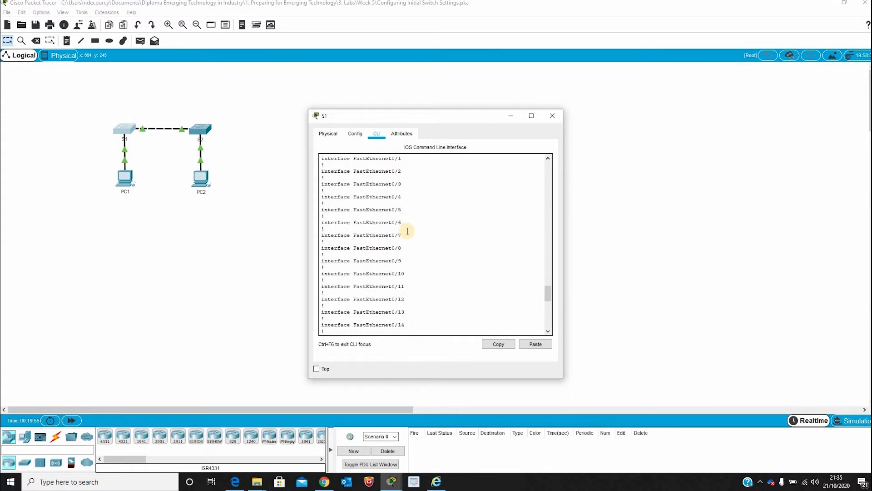
scroll(407, 231, "up", 2)
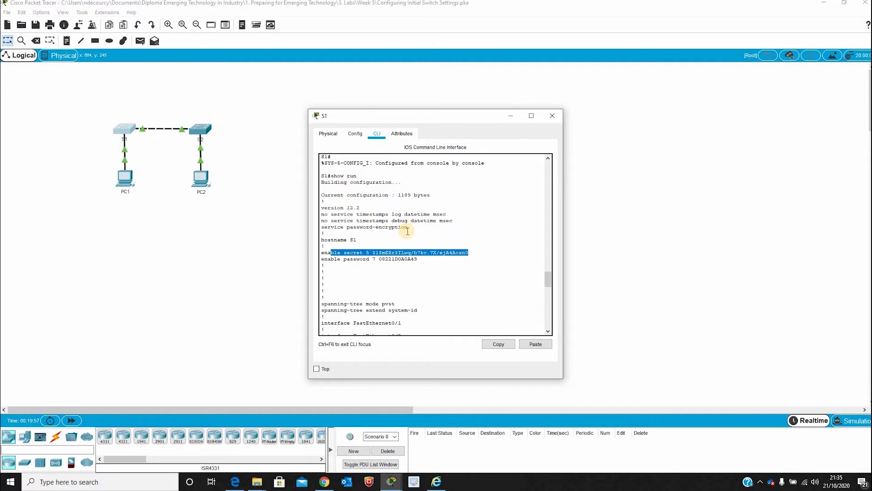
scroll(408, 231, "up", 3)
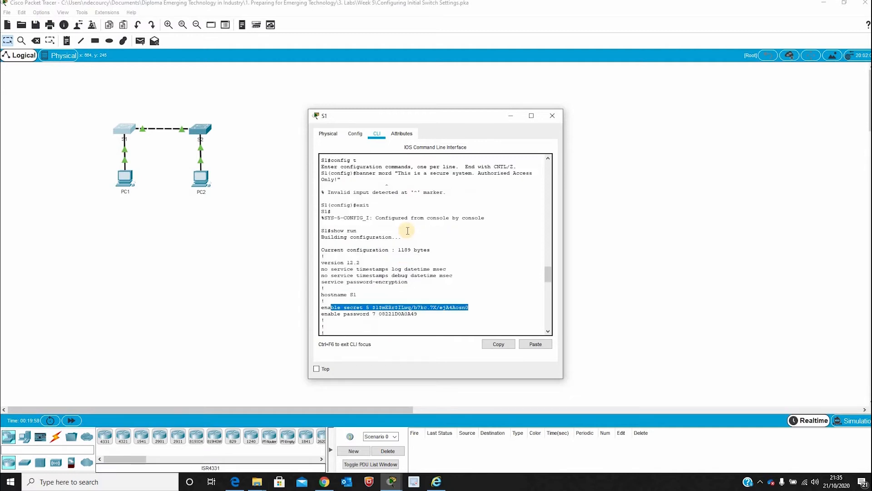
scroll(408, 231, "down", 15)
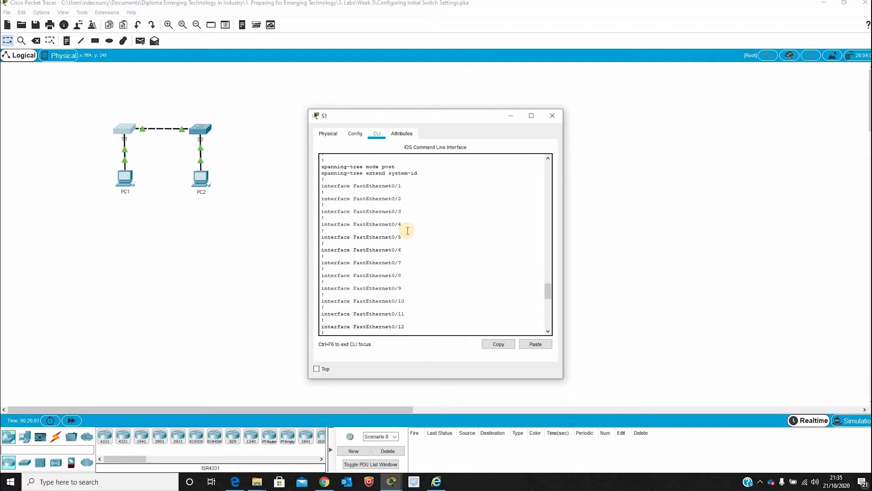
scroll(408, 231, "down", 7)
scroll(407, 230, "down", 5)
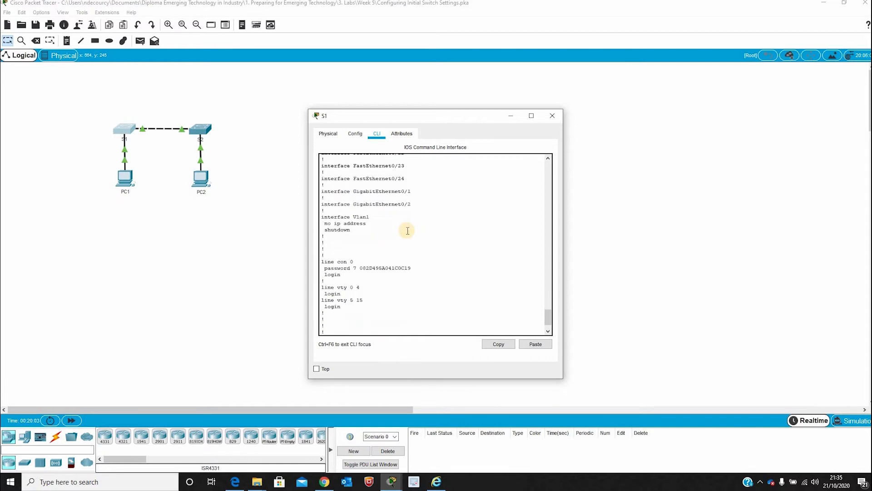
scroll(407, 231, "up", 8)
scroll(407, 231, "down", 4)
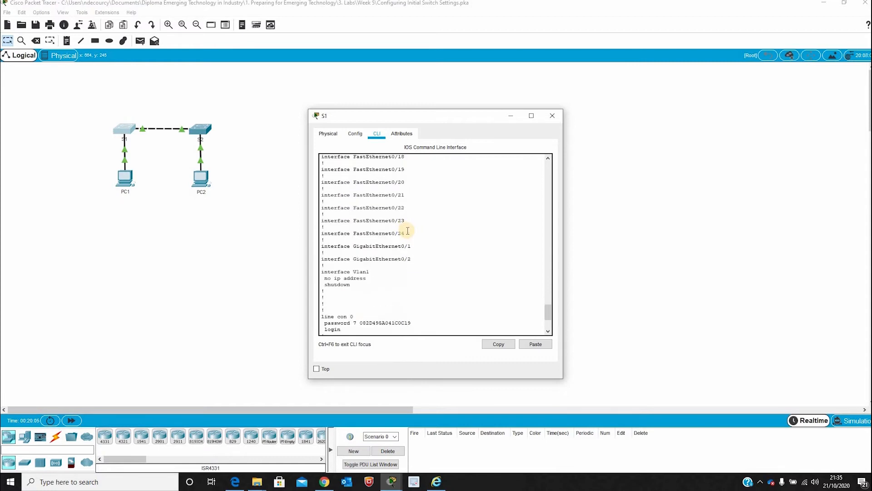
scroll(407, 231, "up", 19)
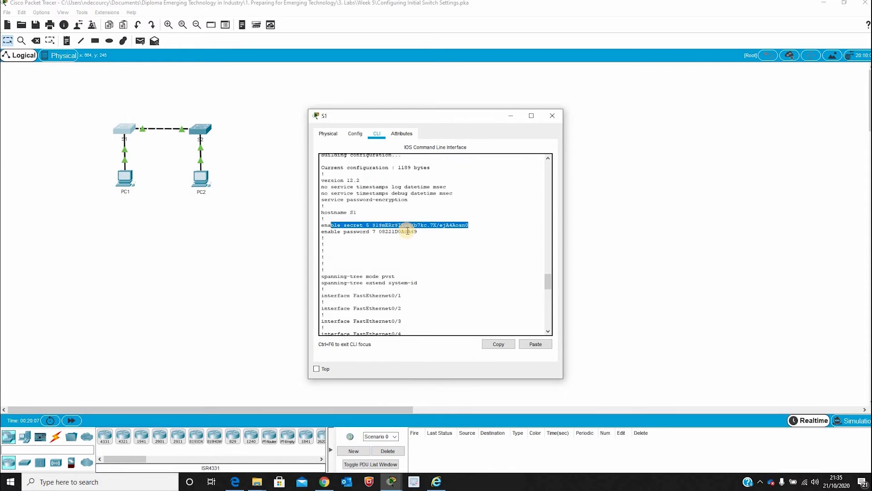
scroll(408, 230, "up", 4)
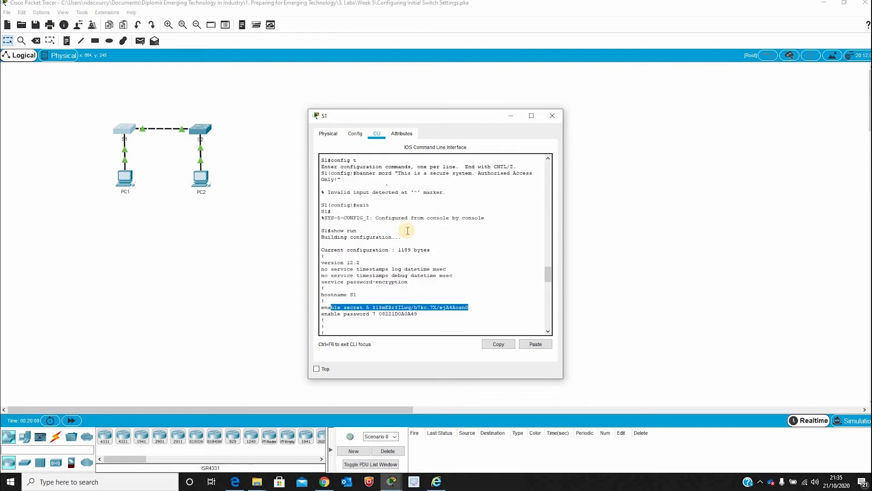
- Highlight the rejected banner command, then scroll to the end of the listing at S1#
scroll(408, 230, "up", 1)
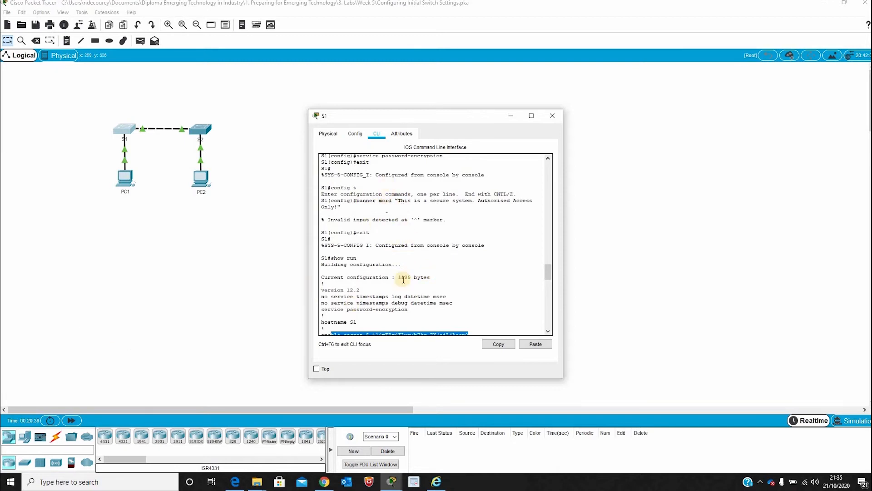
left_click_drag(343, 200, 394, 201)
left_click(385, 207)
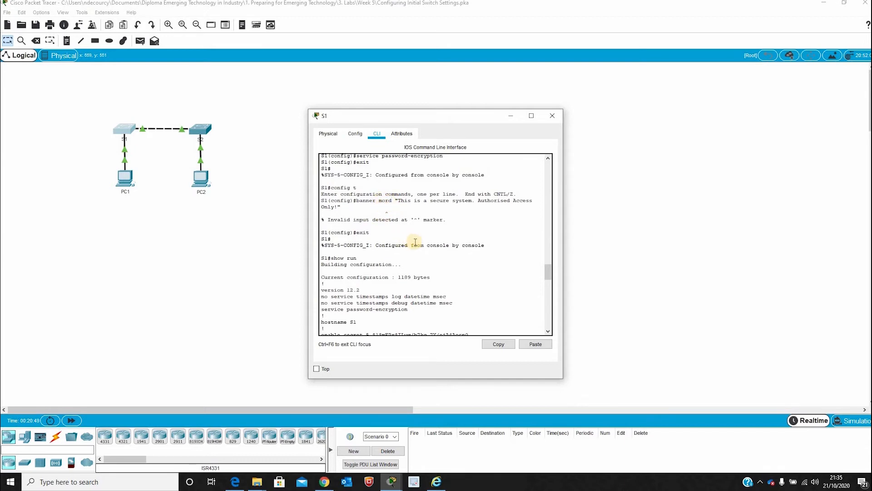
scroll(407, 238, "down", 7)
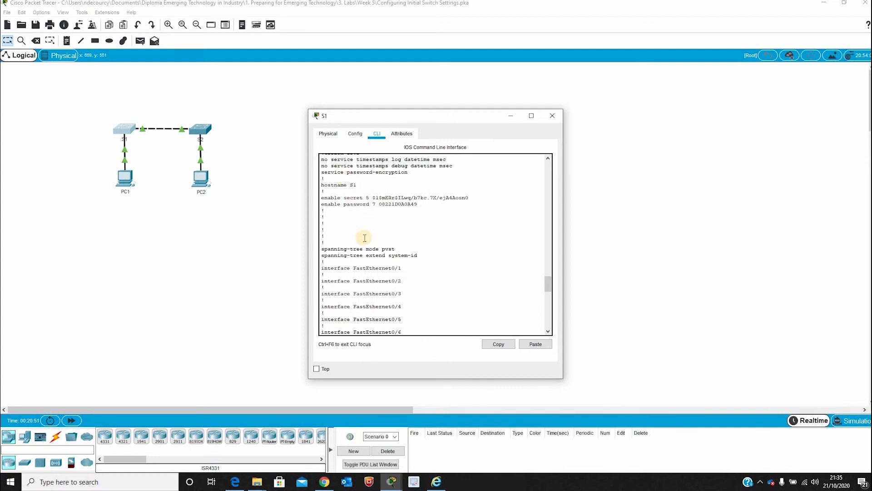
scroll(406, 251, "down", 3)
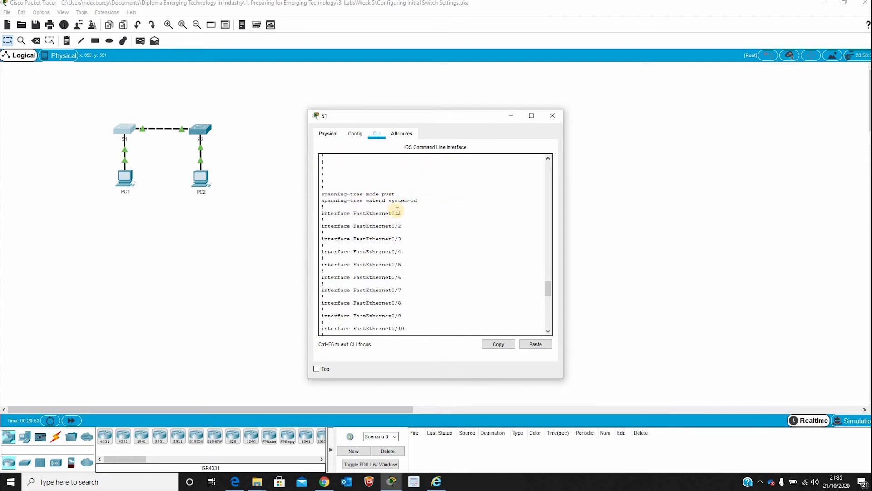
scroll(411, 251, "down", 6)
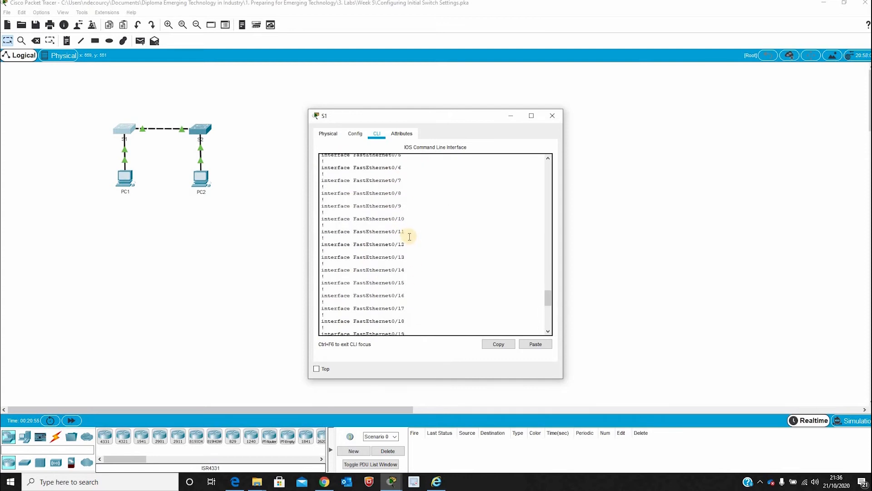
scroll(410, 236, "down", 11)
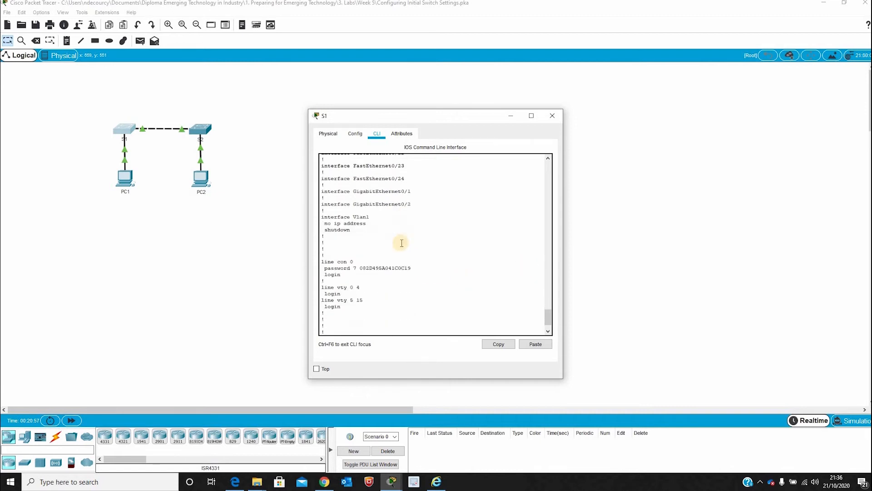
scroll(374, 264, "down", 2)
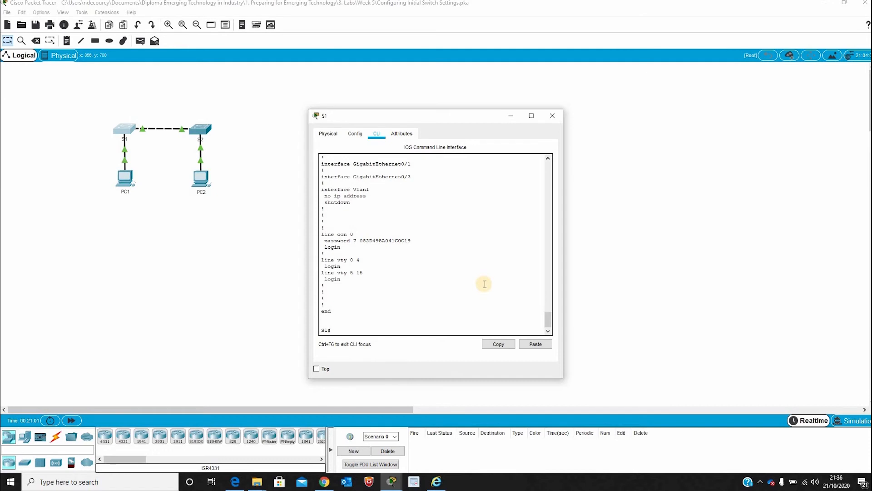
- Set S1's banner motd to "This is a secure system. Authorised access Only!" and exit configuration mode
type("config t")
key("Return")
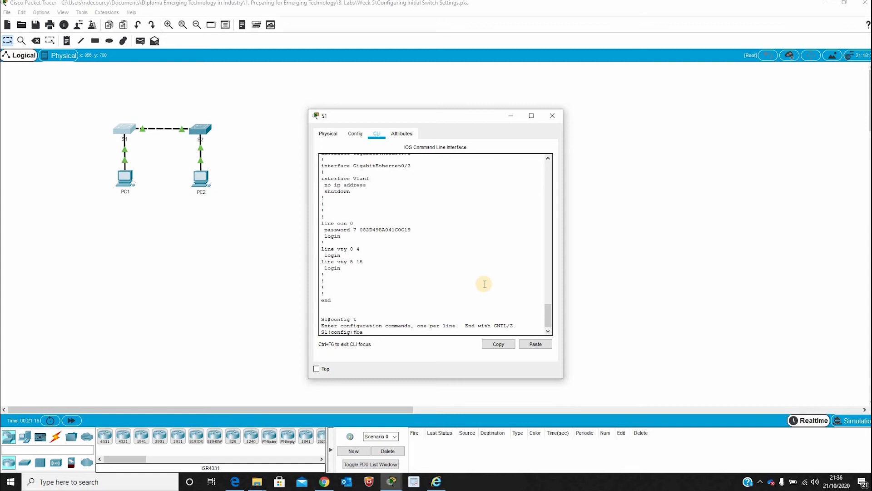
type("nner motd \"This is a secure me")
type("tem. Authorised access Only!")
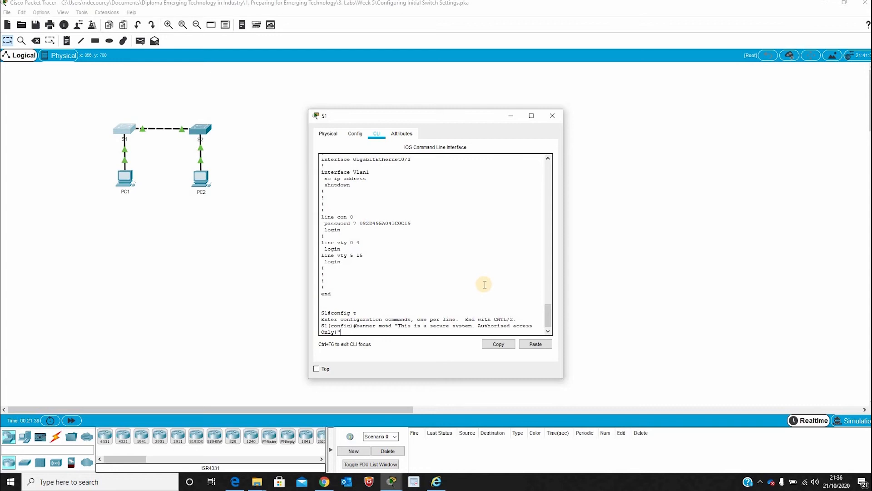
key("Return")
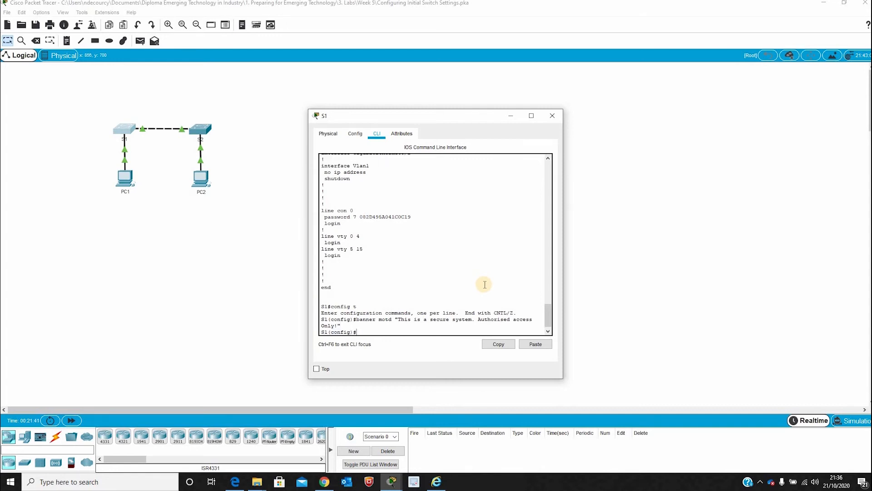
type("exit")
key("Return")
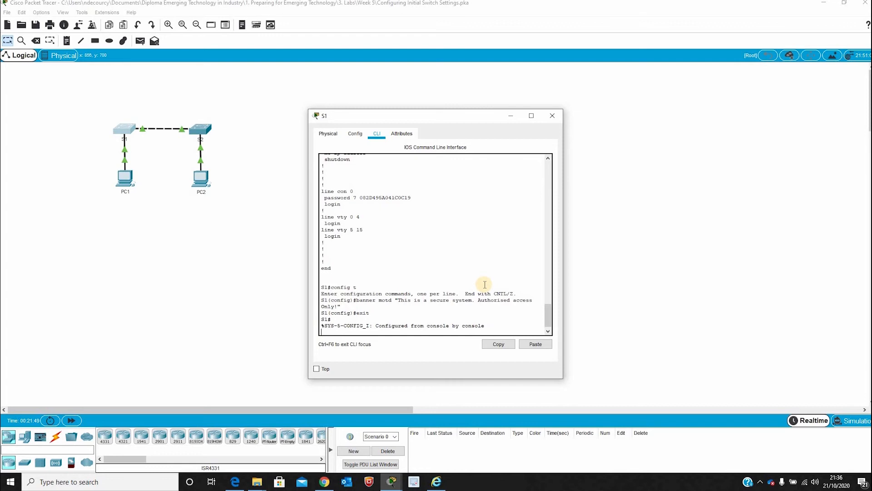
key("Return")
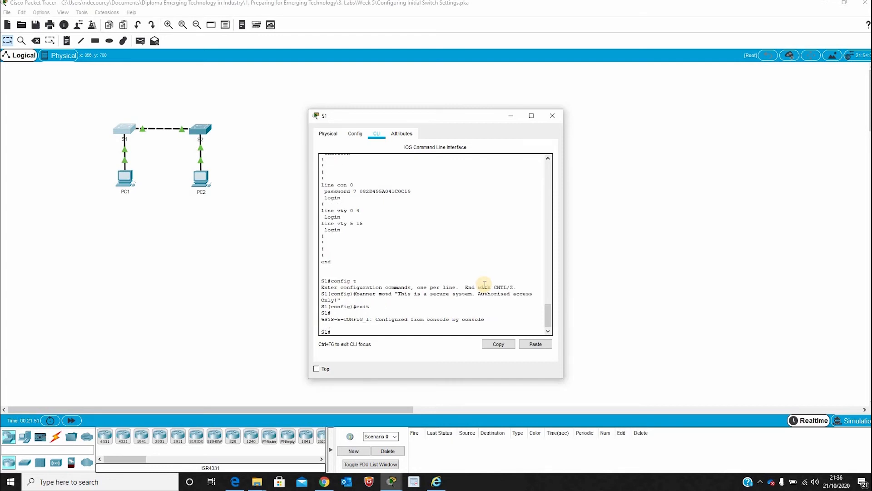
- Run show run and page through S1's updated running configuration
type("show run")
key("Return")
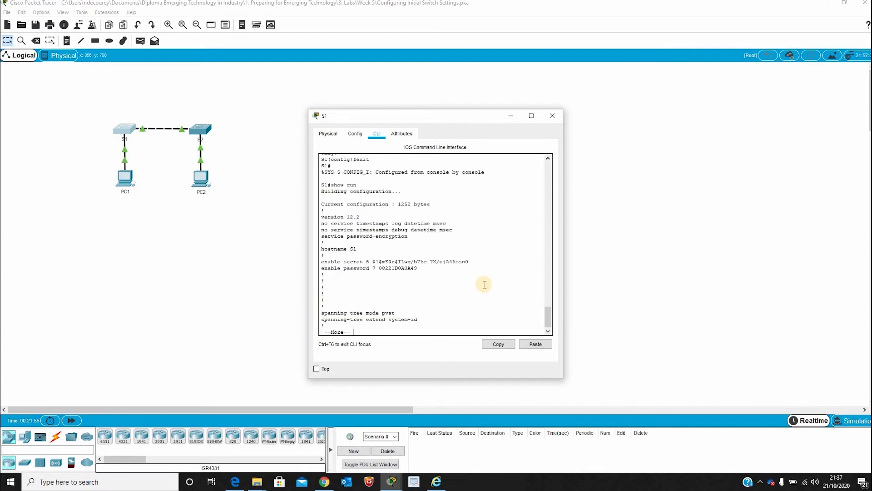
key("Return")
key("Return")
key("Return")
key("Return")
key("Return")
key("Return")
key("Return")
key("Return")
key("Return")
key("Return")
key("Return")
key("Return")
key("Return")
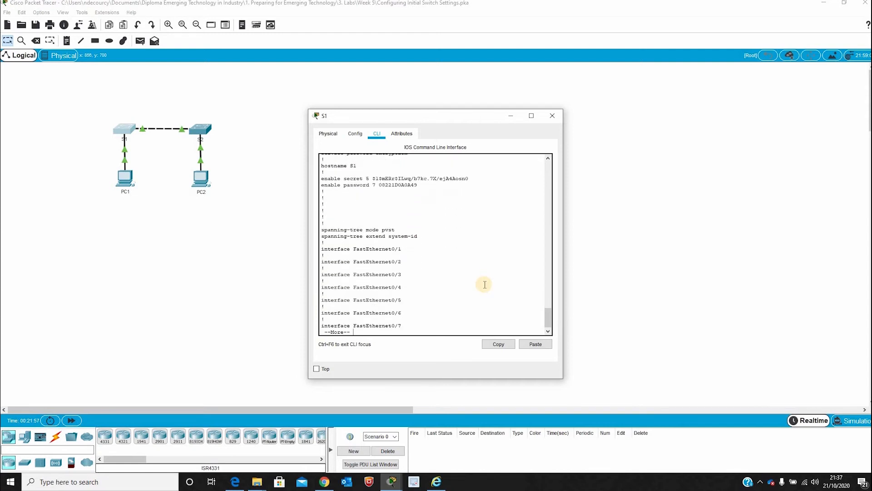
key("Return")
key("Return")
key("Return")
key("Return")
key("Return")
key("Return")
key("Return")
key("Return")
key("Return")
key("Return")
key("Return")
key("Return")
key("Return")
key("Return")
key("Return")
key("Return")
key("Return")
key("Return")
key("Return")
key("Return")
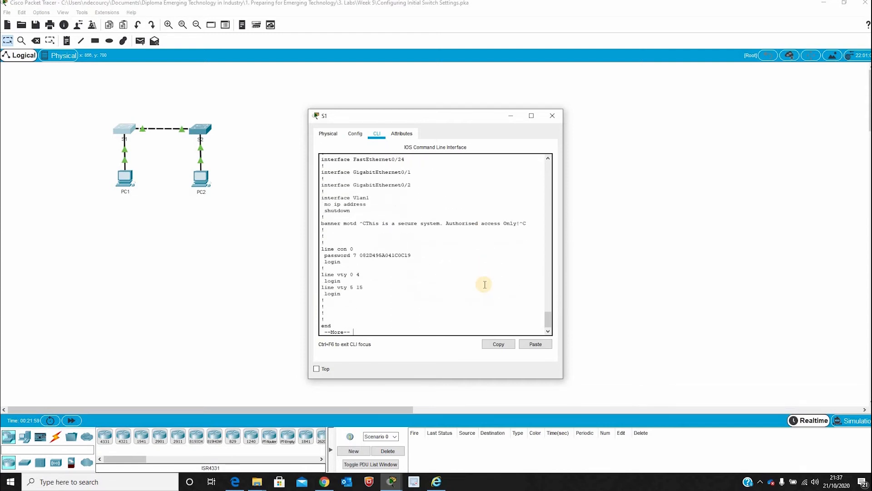
key("Return")
key("Return")
key("Return")
key("Return")
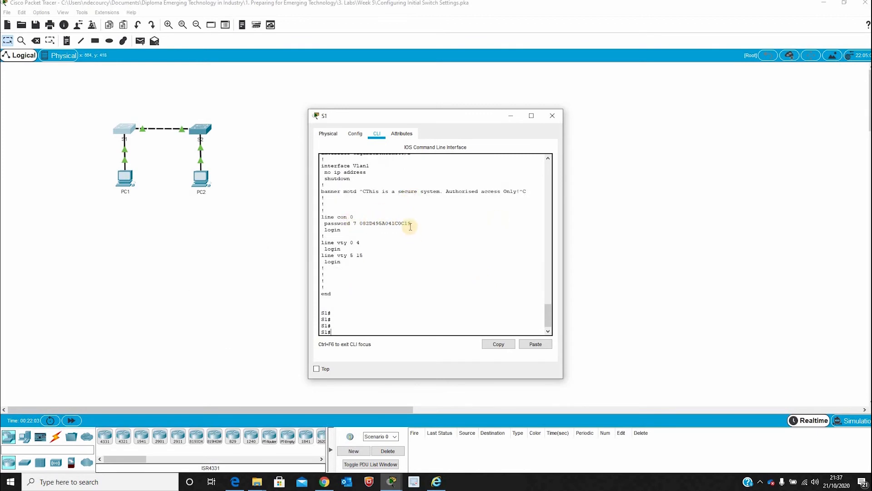
- Highlight the enable secret line and the new banner motd line in the listing
left_click_drag(347, 216, 420, 222)
scroll(416, 218, "up", 13)
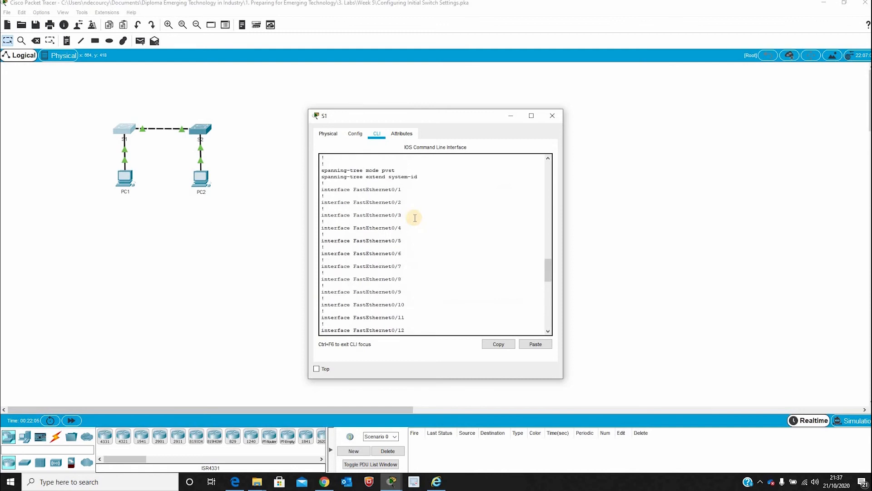
scroll(415, 218, "up", 6)
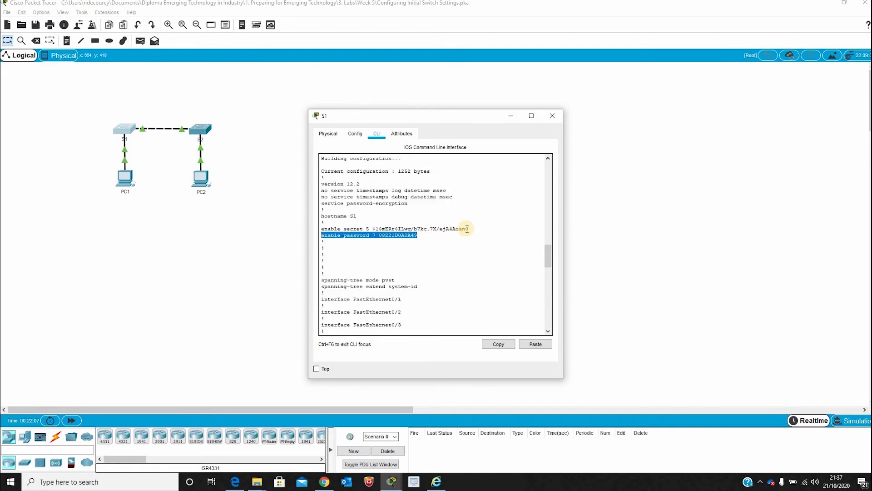
left_click_drag(467, 229, 318, 229)
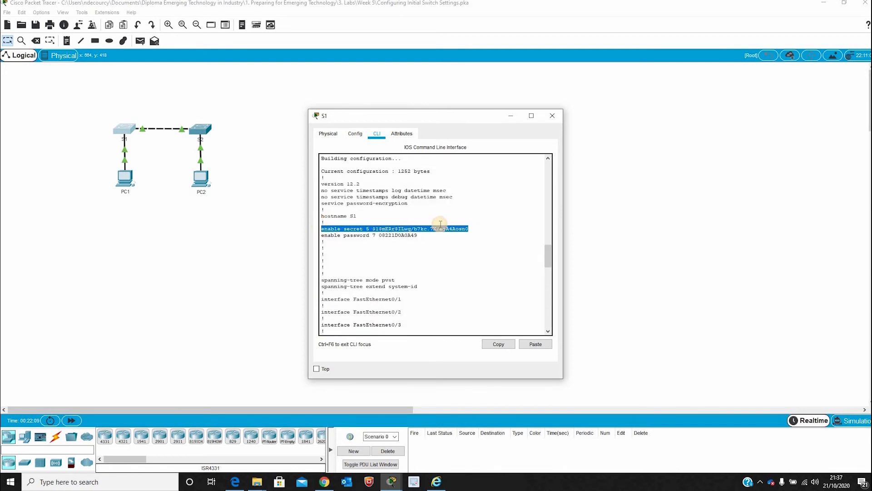
scroll(440, 224, "down", 20)
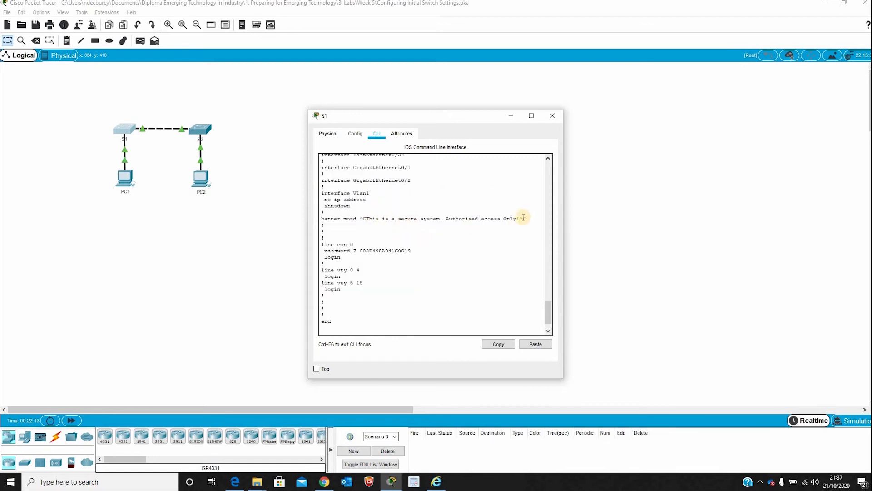
left_click_drag(527, 219, 478, 218)
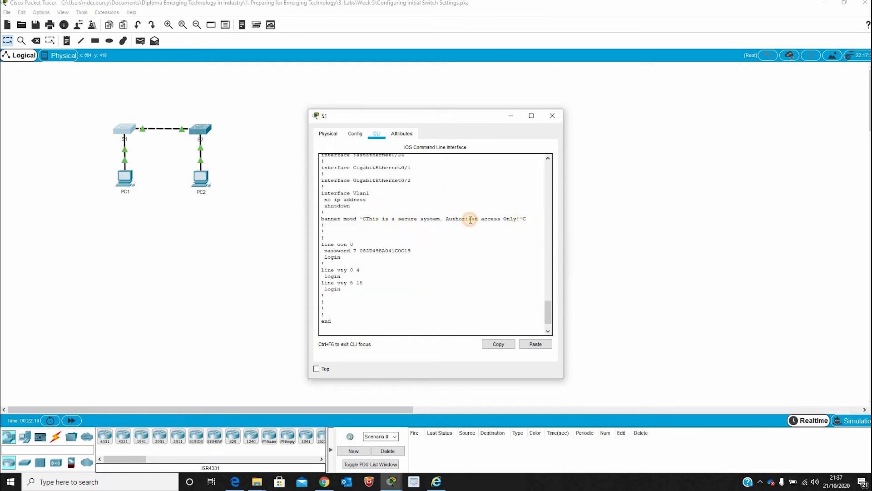
left_click_drag(341, 221, 324, 219)
left_click(332, 218)
- Save S1 with copy running-config startup-config, accepting the default startup-config filename
key("Return")
key("Return")
key("Return")
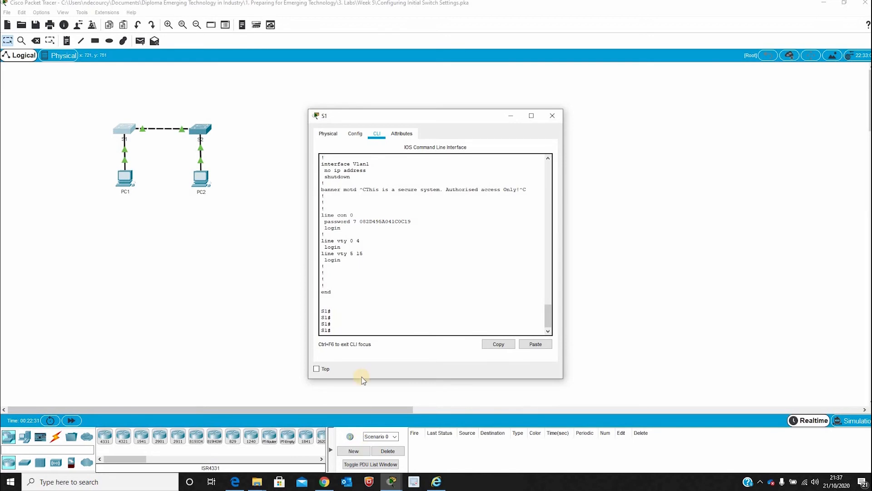
type("copy running")
type("-config startup-config")
key("Return")
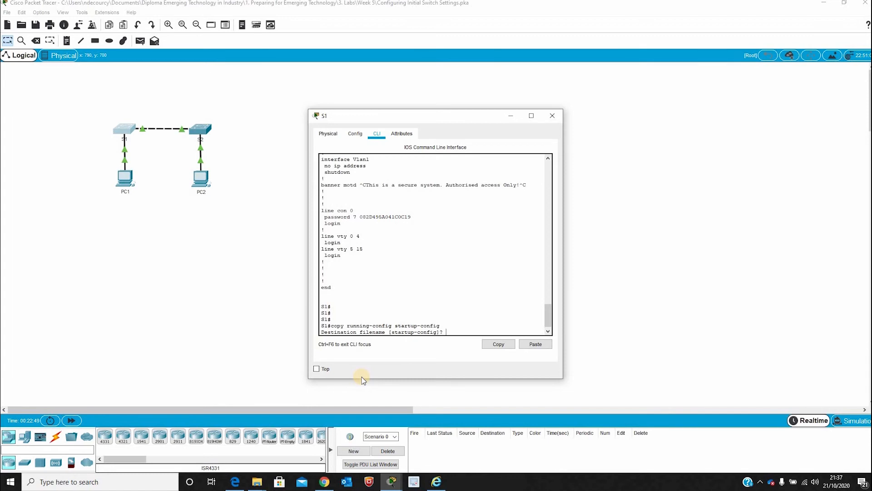
key("Return")
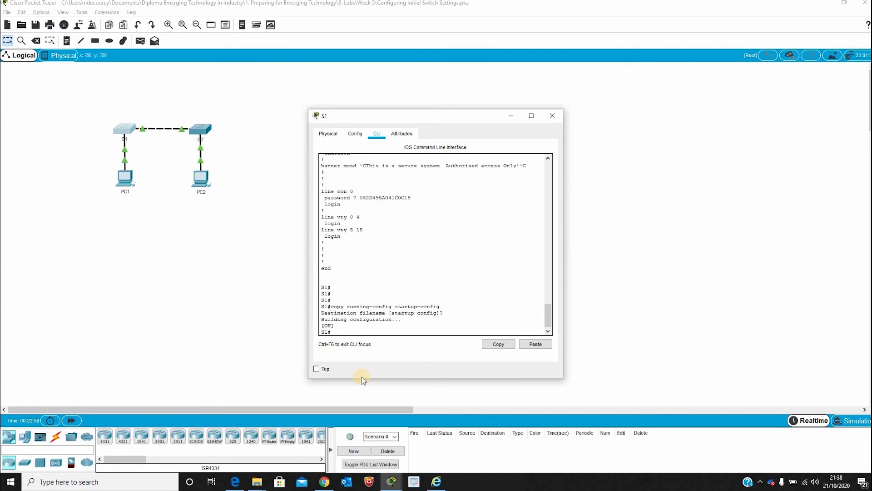
- Repeat the save with copy run start, then try 'cop r s', which is rejected as ambiguous
type("copy run start")
key("Return")
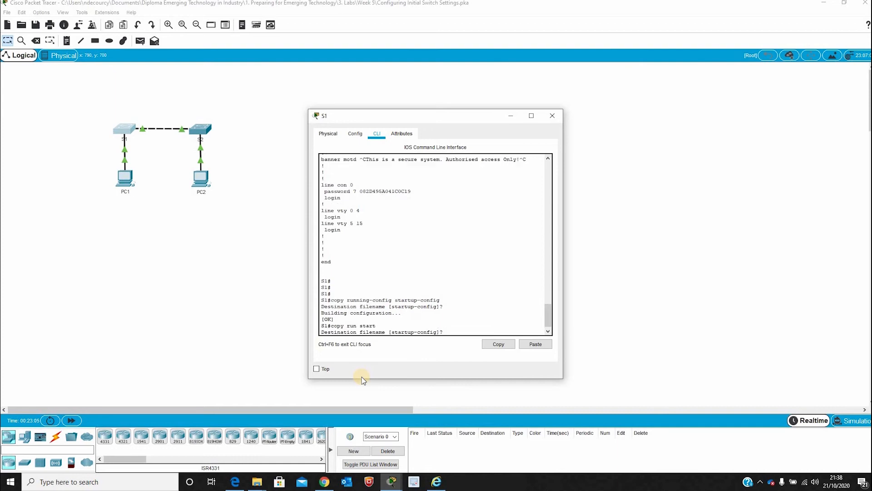
key("Return")
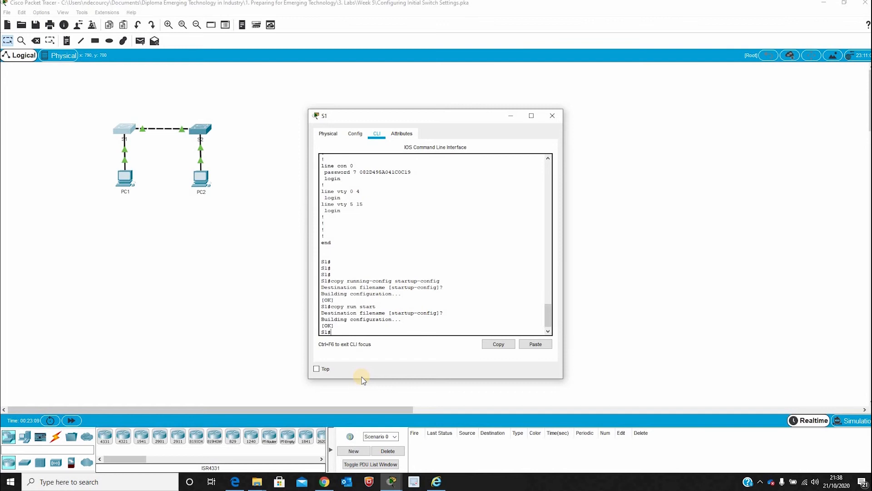
type("cop r s")
key("Return")
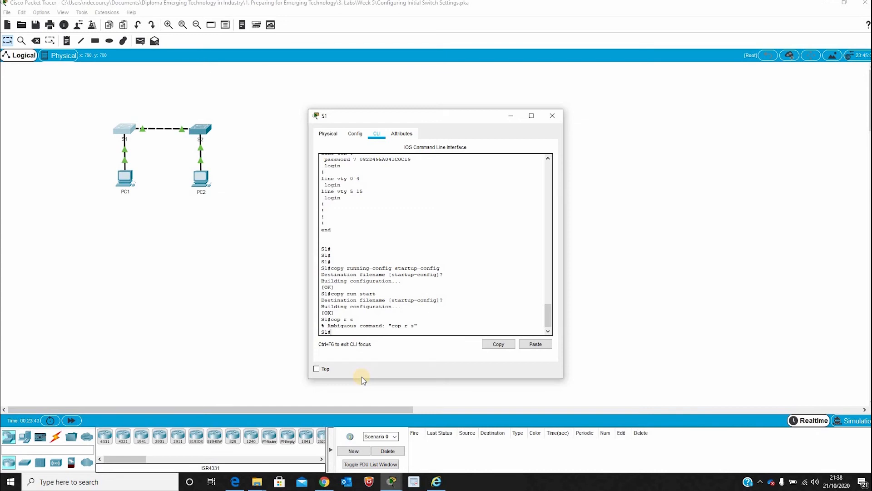
- Display S1's saved configuration with show startup-config and page to its end
type("show startup-config")
key("Return")
key("Return")
key("Return")
key("Return")
key("Return")
key("Return")
key("Return")
key("Return")
key("Return")
key("Return")
key("Return")
key("Return")
key("Return")
key("Return")
key("Return")
key("Return")
key("Return")
key("Return")
key("Return")
key("Return")
key("Return")
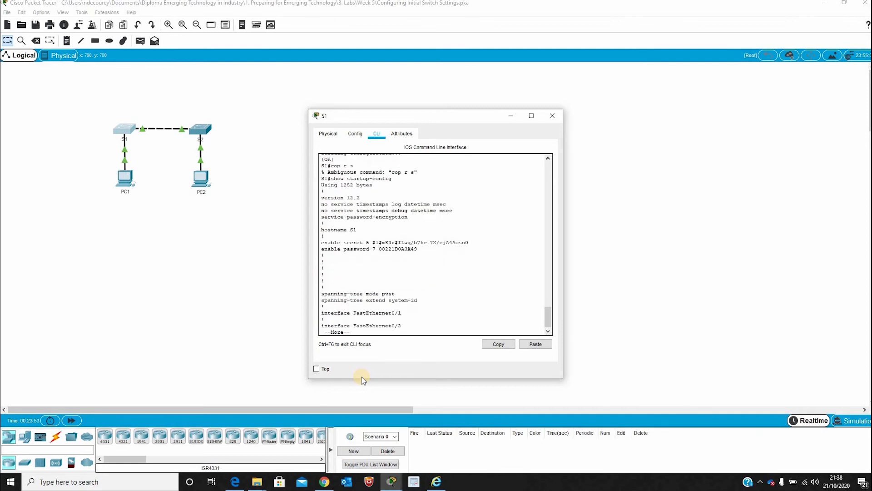
key("Return")
key("Return")
key("Return")
key("Return")
key("Return")
key("Return")
key("Return")
key("Return")
key("Return")
key("Return")
key("Return")
key("Return")
key("Return")
key("Return")
key("Return")
key("Return")
key("Return")
key("Return")
key("Return")
key("Return")
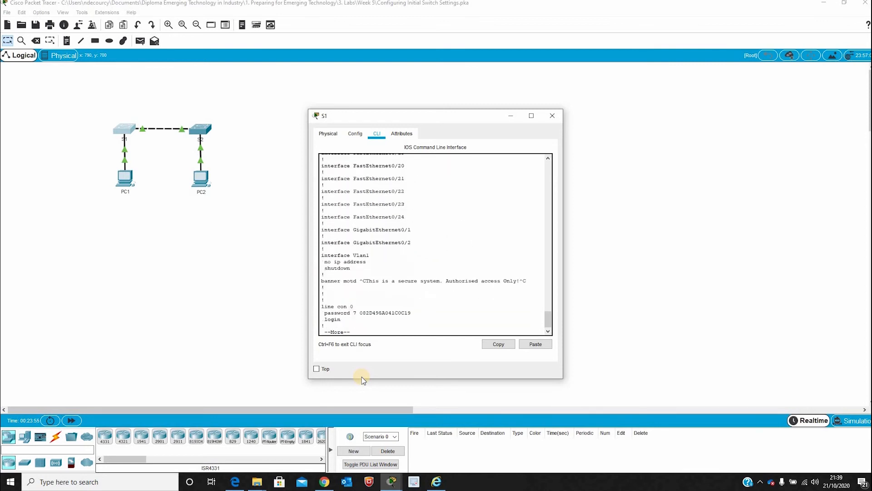
key("Return")
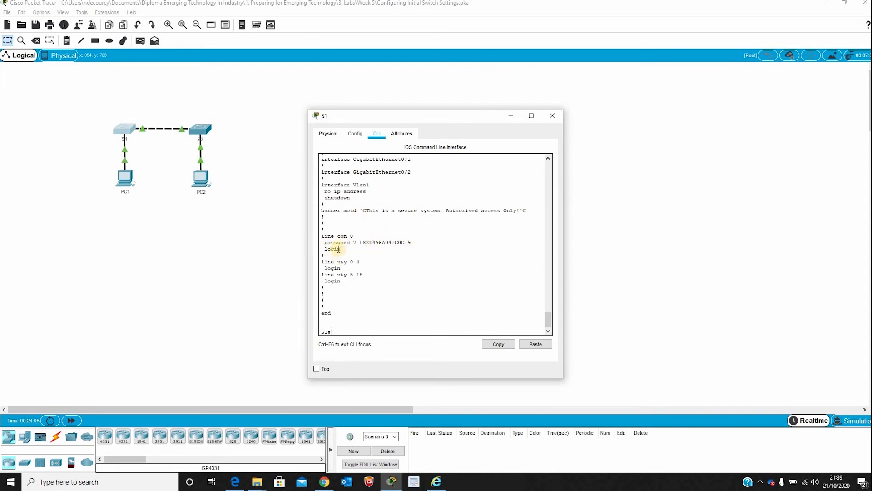
- Highlight the saved console password, enable password, enable secret and banner lines, then return to S1#
left_click_drag(324, 242, 418, 242)
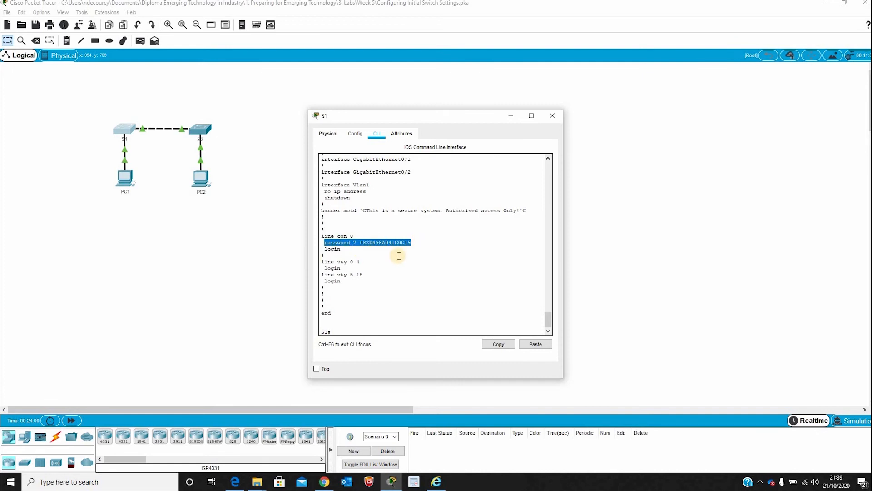
scroll(406, 252, "up", 11)
right_click(403, 252)
left_click(402, 251)
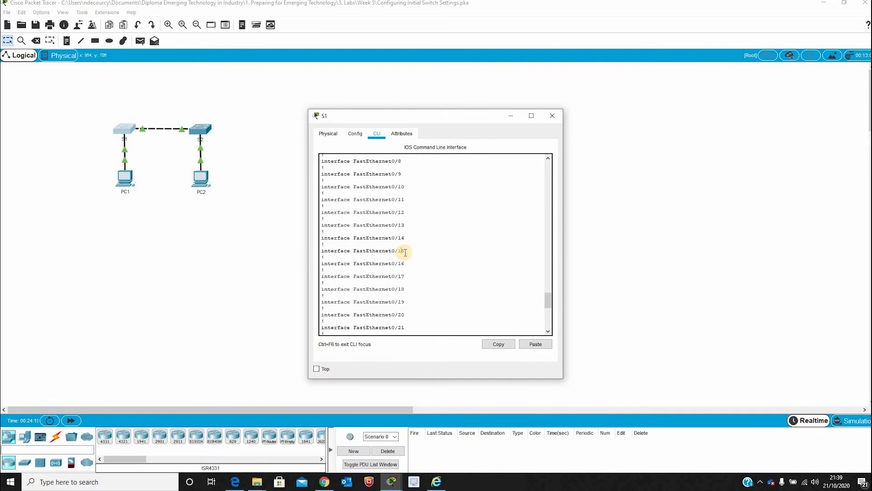
scroll(406, 252, "up", 10)
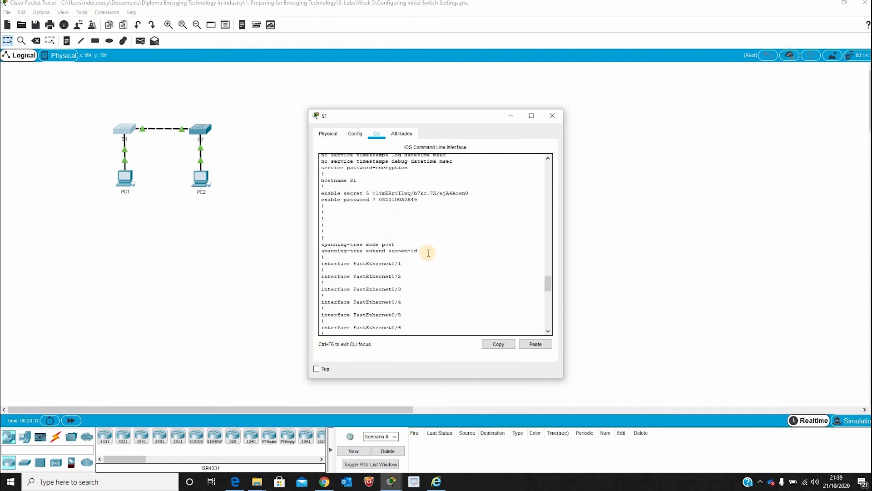
left_click_drag(418, 200, 323, 202)
left_click_drag(471, 192, 329, 196)
left_click(334, 196)
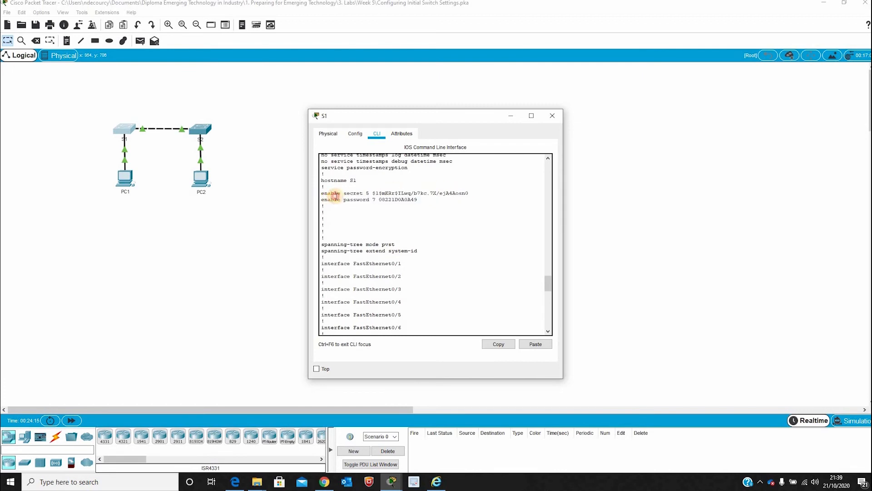
scroll(390, 205, "down", 20)
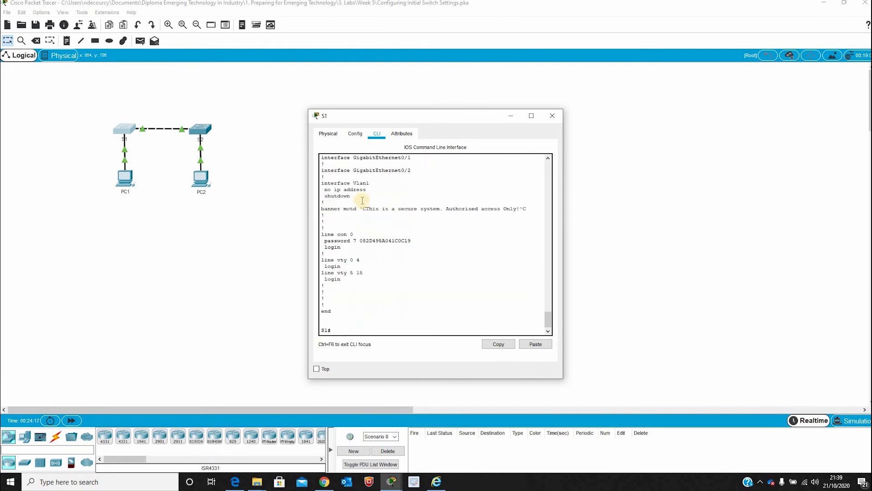
left_click_drag(364, 208, 460, 213)
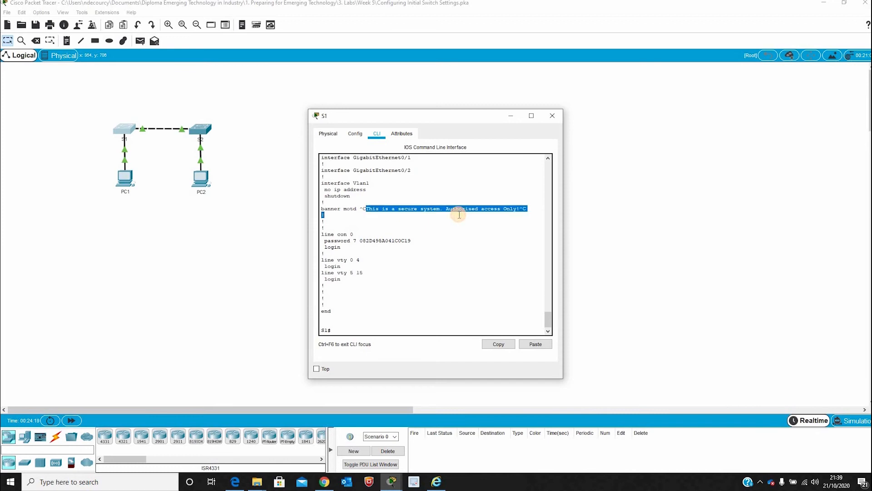
left_click(462, 215)
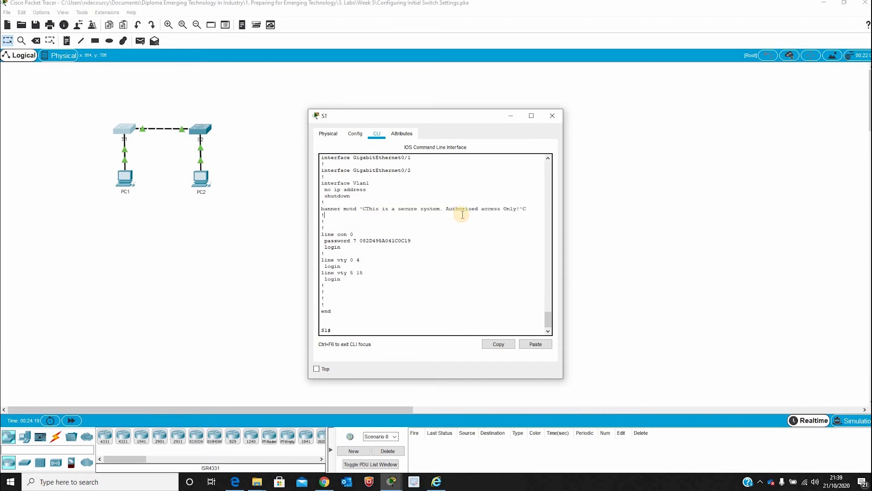
left_click(377, 330)
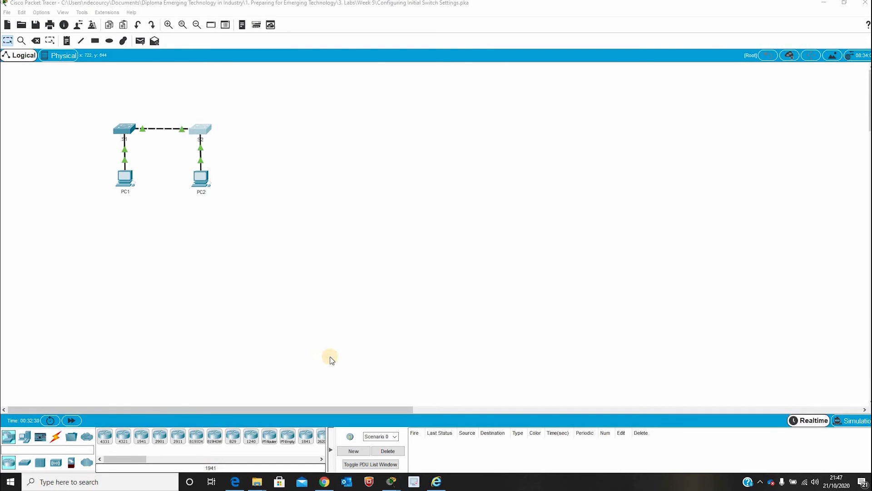
- Open the second switch's CLI and enter privileged EXEC mode with enable
left_click(199, 131)
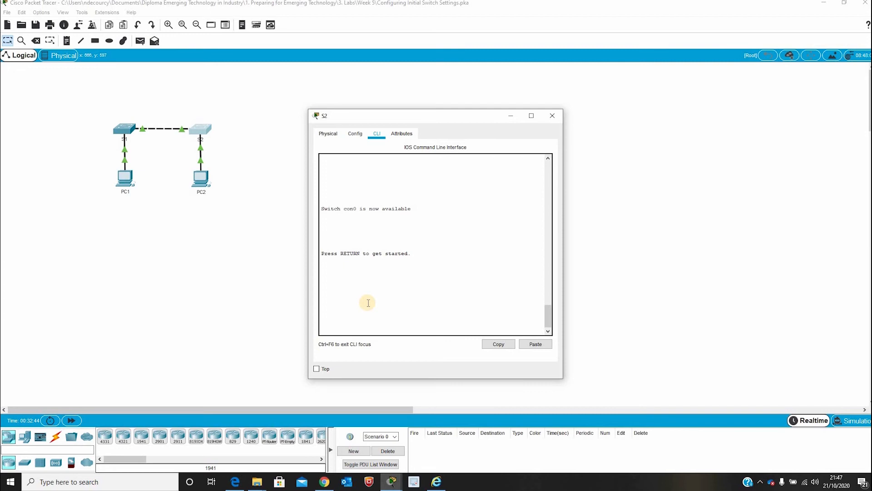
left_click(435, 325)
key("Return")
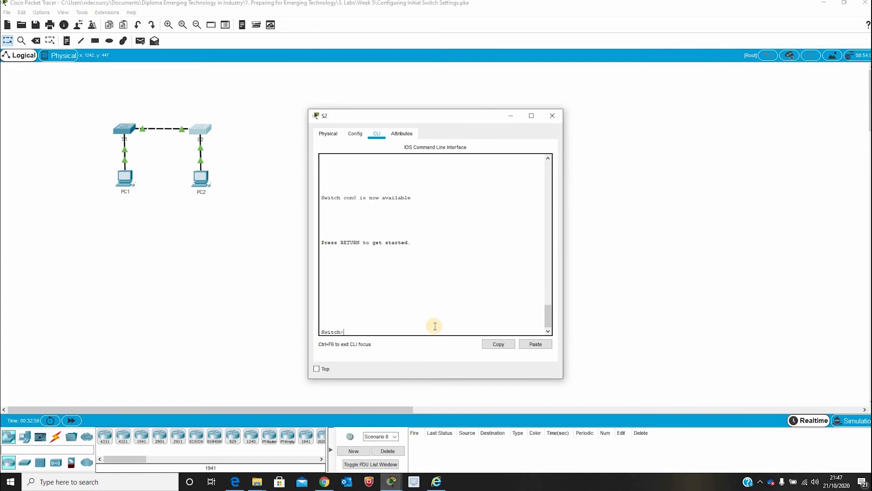
type("enable")
key("Return")
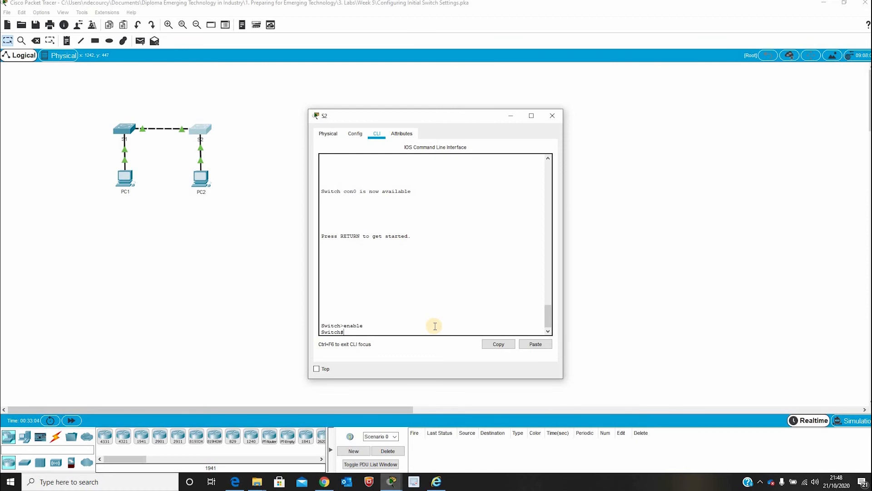
- Set the switch hostname to S2 in global configuration, exit, and re-enter configure terminal
type("configure")
type(" termai")
type("inal")
key("Return")
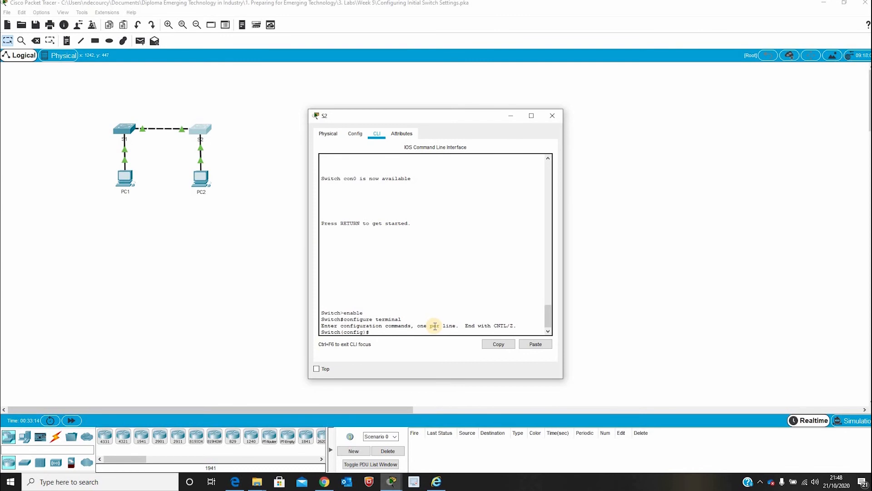
type("hostname S2")
key("Return")
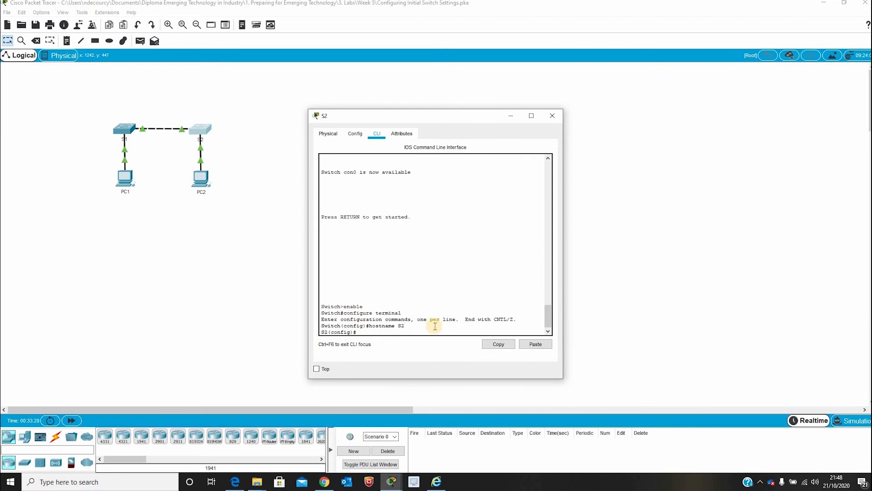
type("exit")
key("Return")
key("Return")
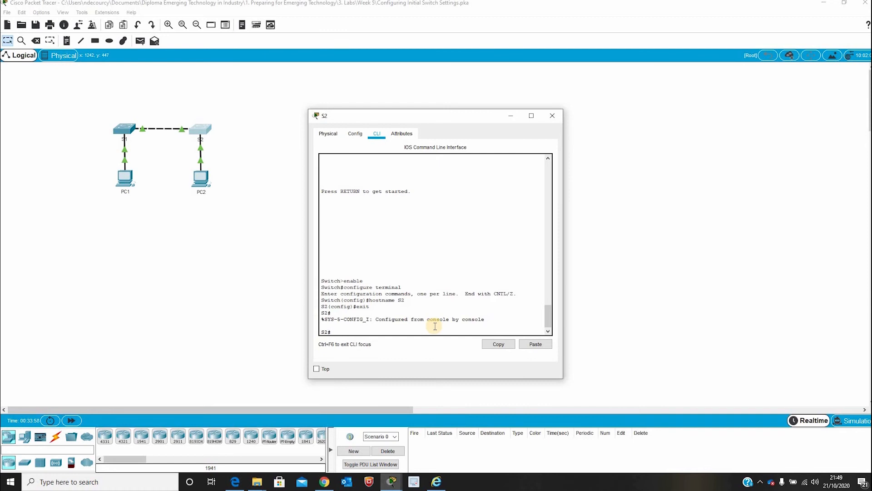
type("configure terminal")
- On S2, give console line 0 a password and require login on it
key("Return")
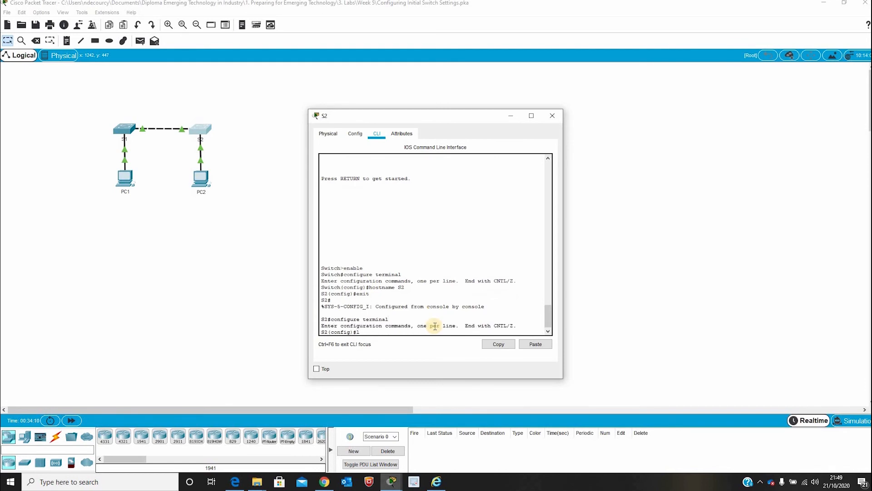
type("line console 0")
key("Return")
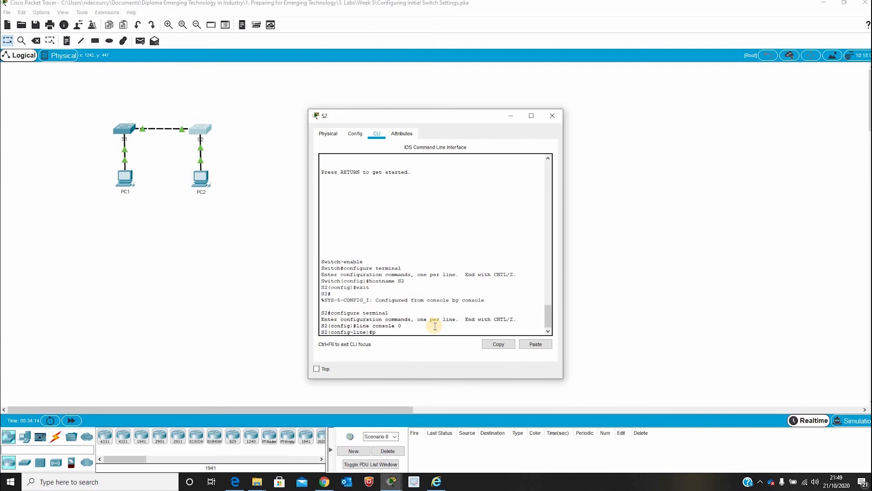
type("psswa")
key("BackSpace")
type("ord letmein")
key("Return")
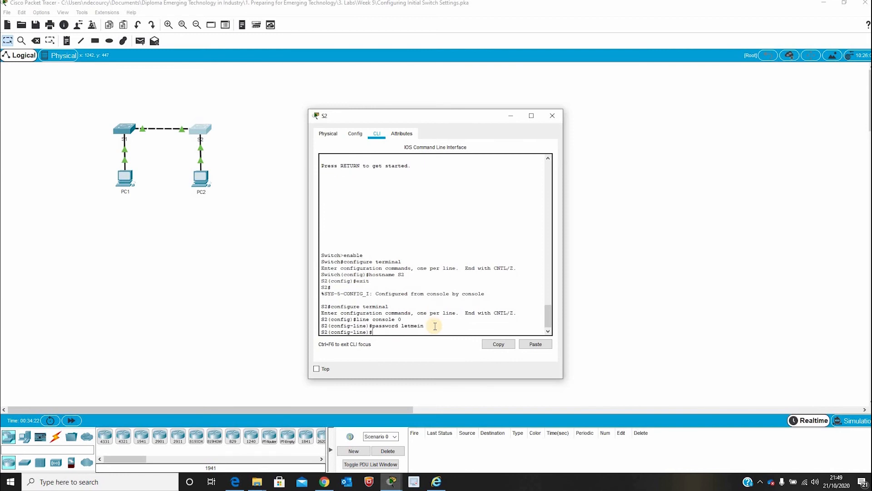
type("login")
key("Return")
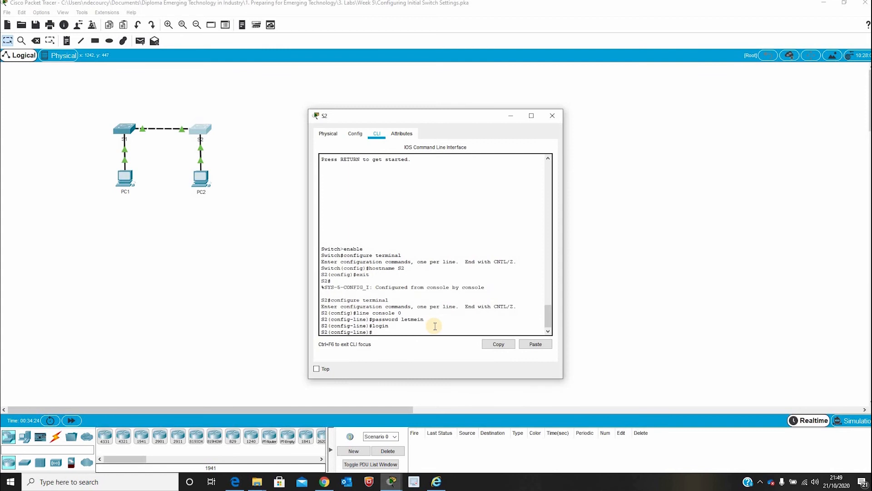
- Exit the console line and global configuration back to the S2# prompt
type("exit")
key("Return")
key("Return")
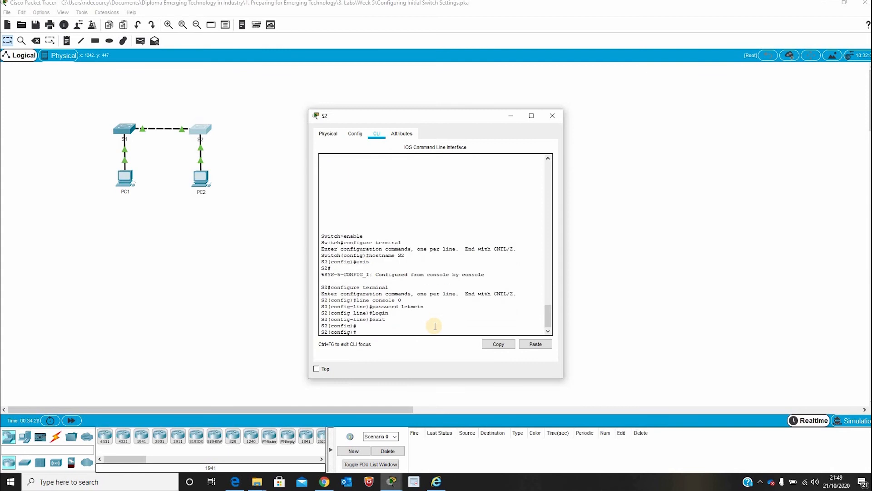
type("exit")
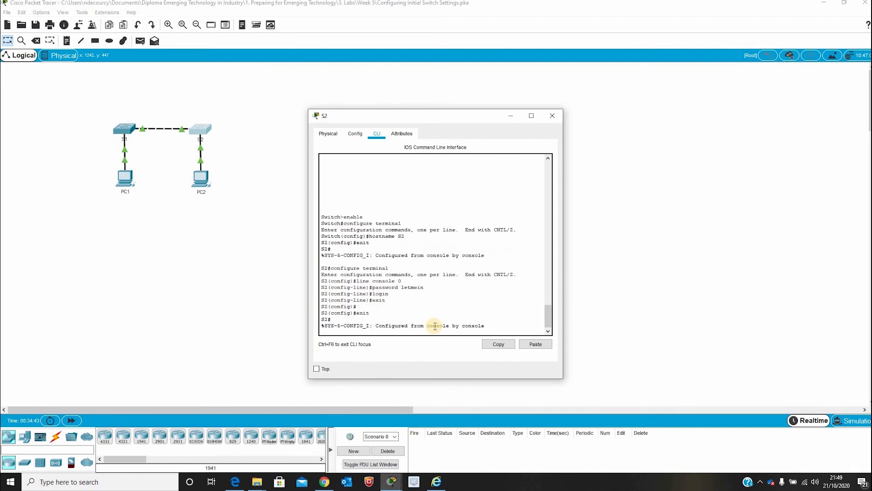
key("Return")
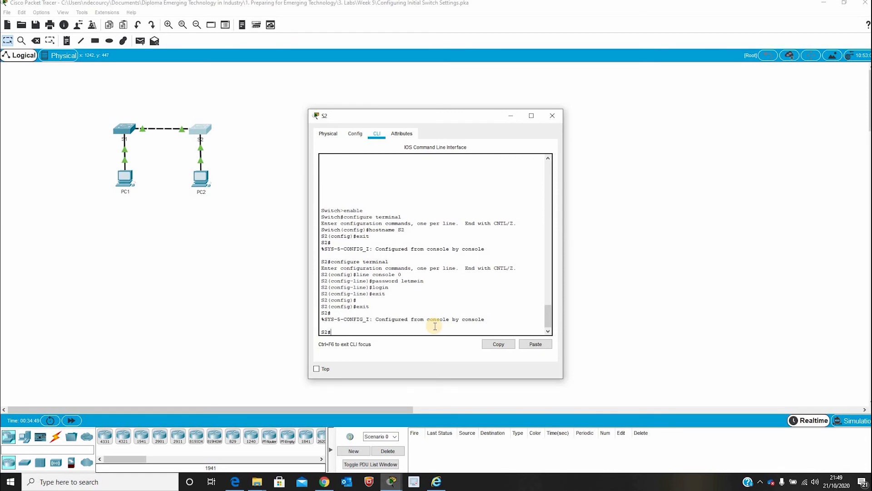
type("exit")
- Log out of S2's console and log back in with the console password
key("Return")
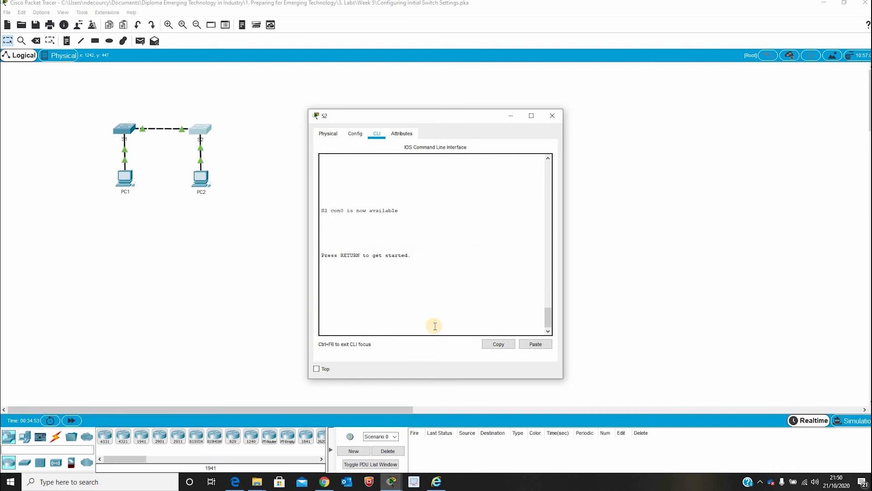
key("Return")
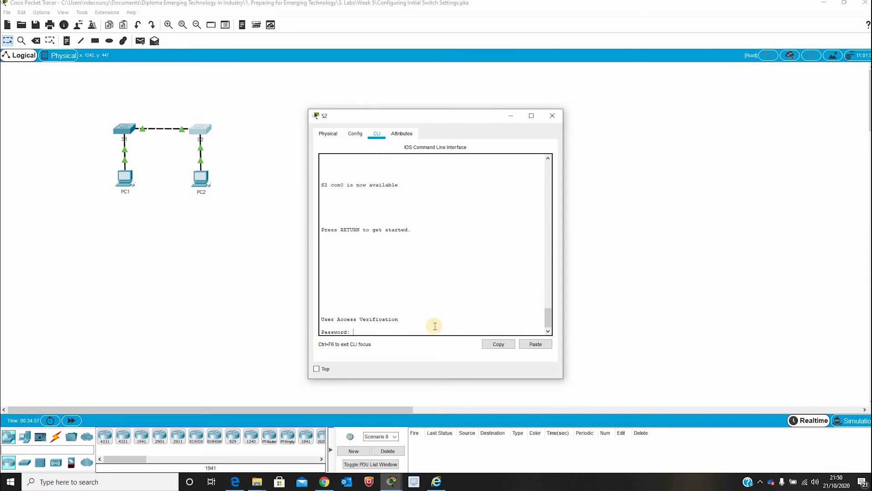
key("Return")
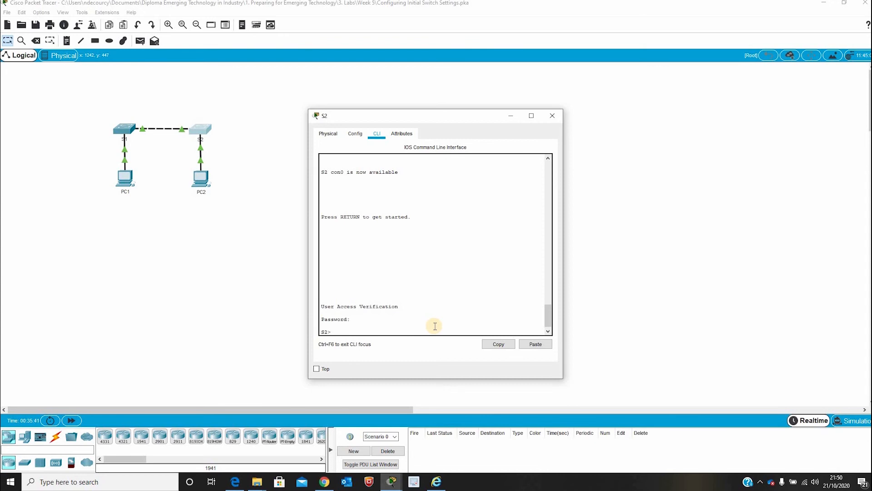
- Enter global configuration mode on S2 and set an enable password
type("enable")
key("Return")
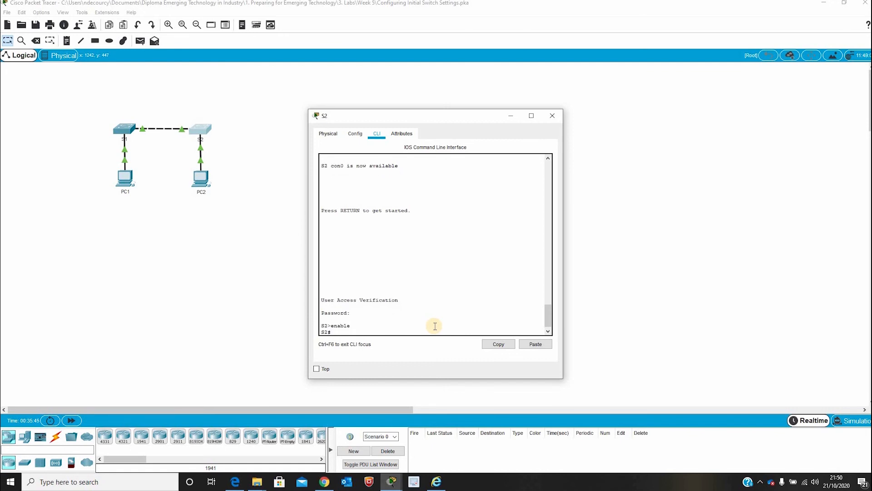
type("configure terminal")
key("Return")
type("enab")
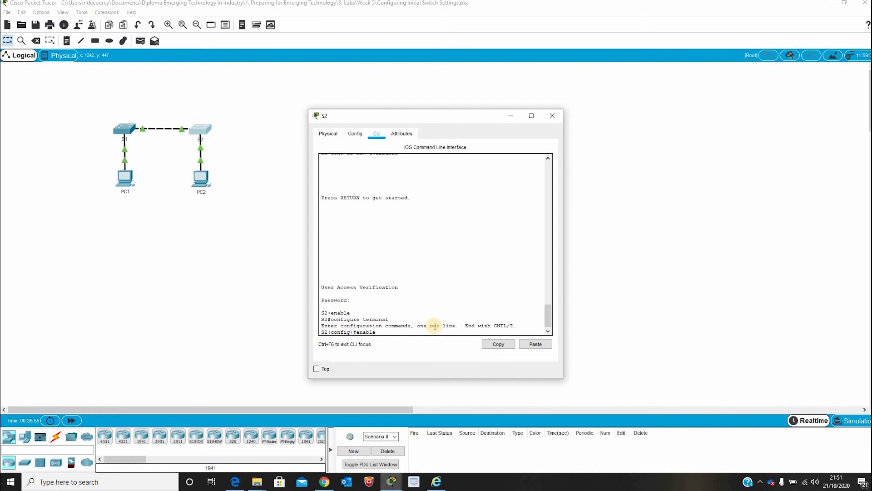
type("le password cl$c0")
key("Return")
- Leave configuration mode and return to a fresh S2# prompt
type("exit")
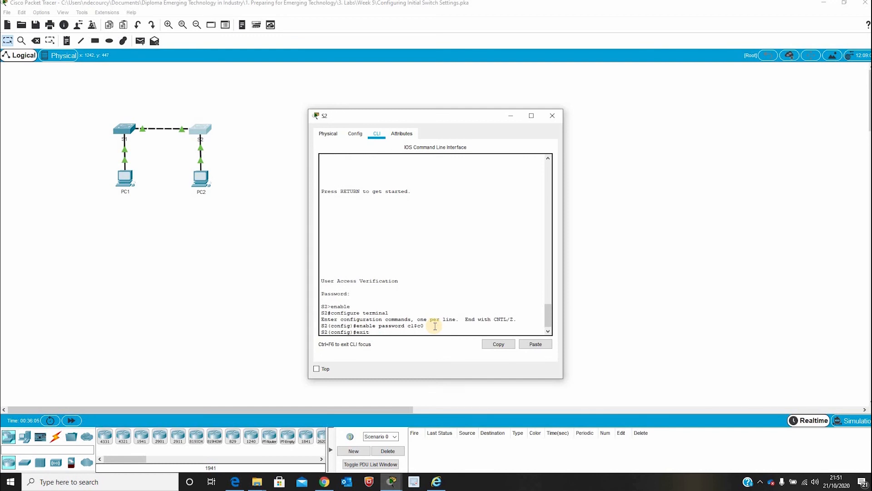
key("Return")
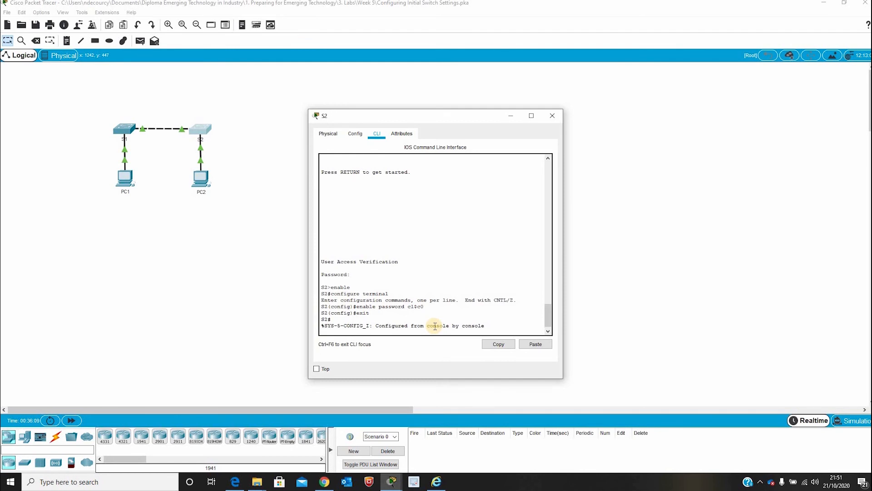
key("Return")
type("exit")
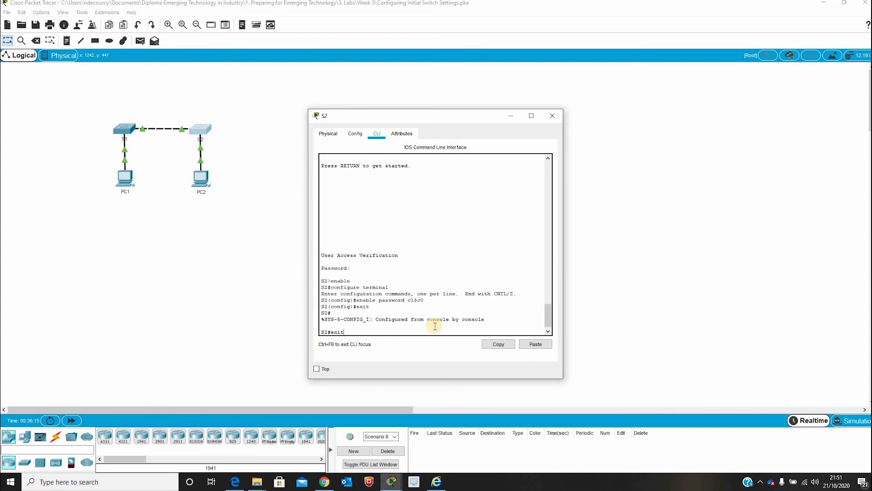
- Log back into S2 with the console password, then reach S2# using the enable password
key("Return")
key("Return")
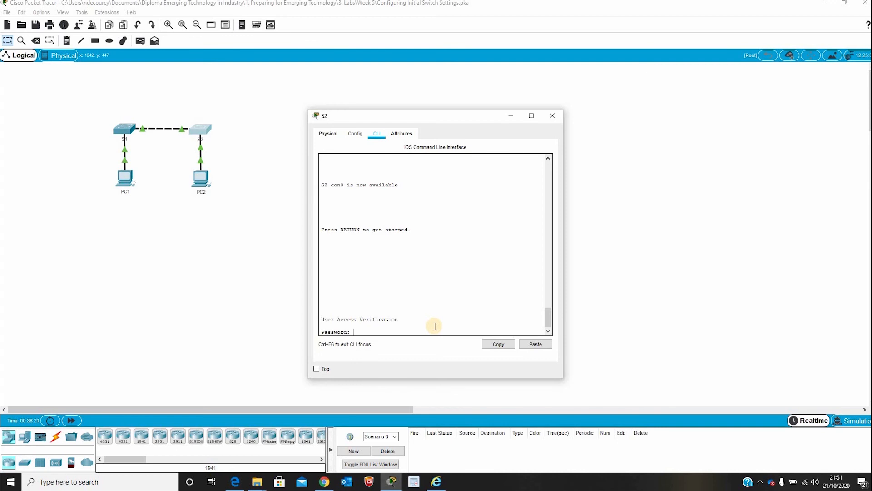
key("Return")
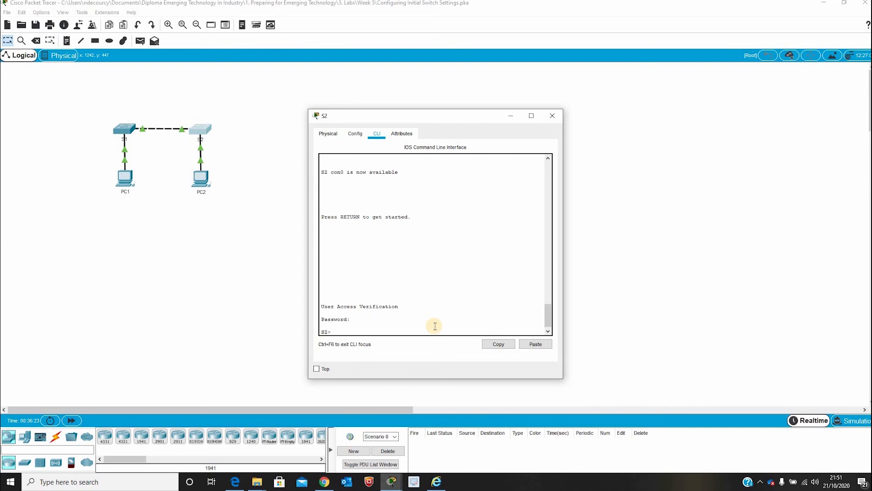
type("enable")
key("Return")
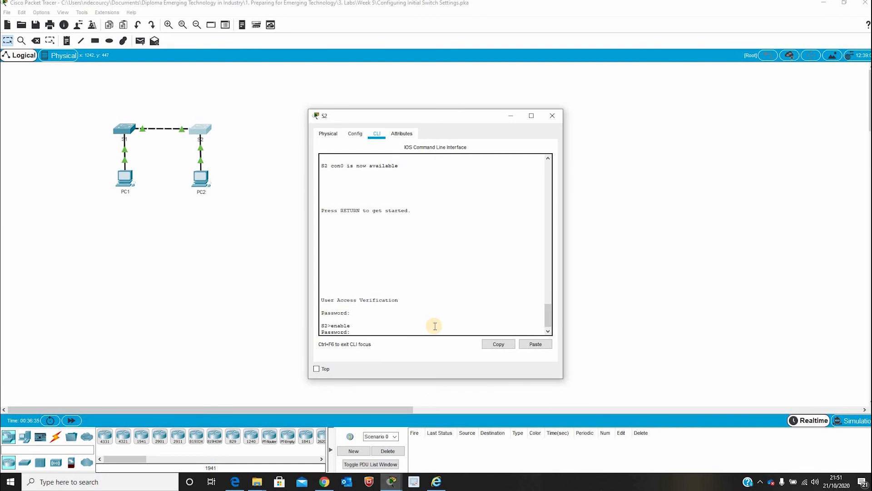
key("Return")
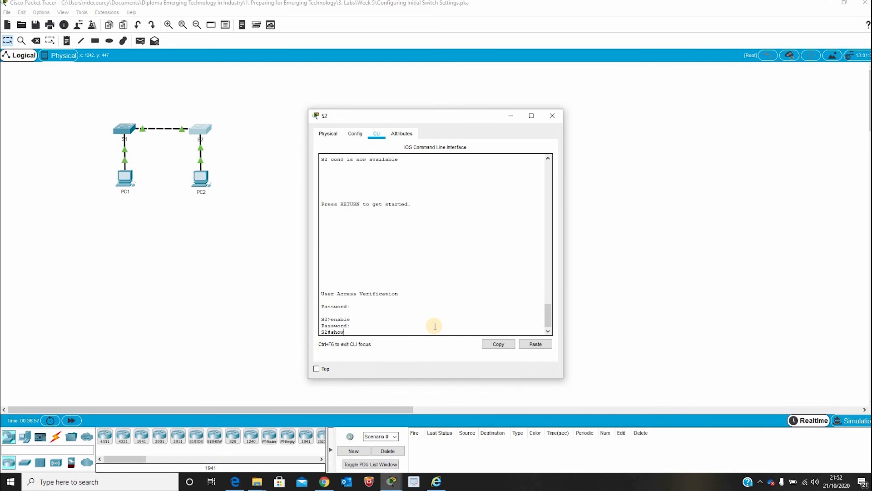
- Run show running-config on S2 and page through the full listing to the end
type("running config")
key("Return")
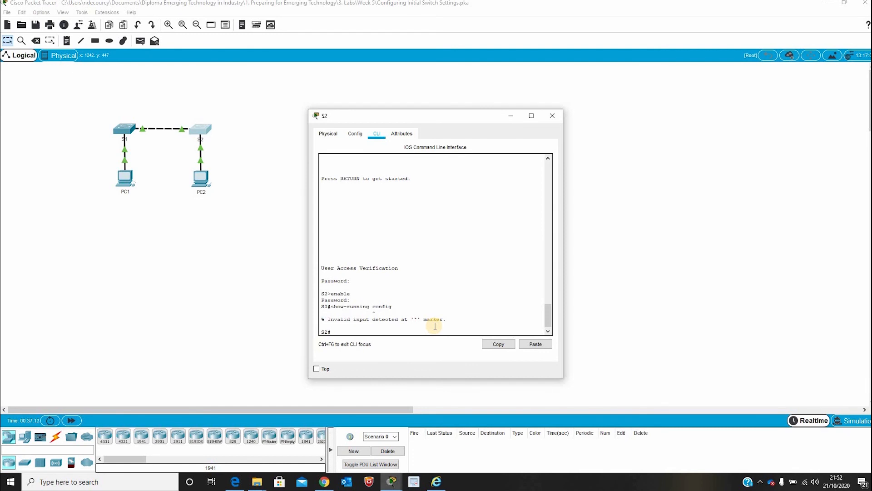
type("show running-config")
key("Return")
key("space")
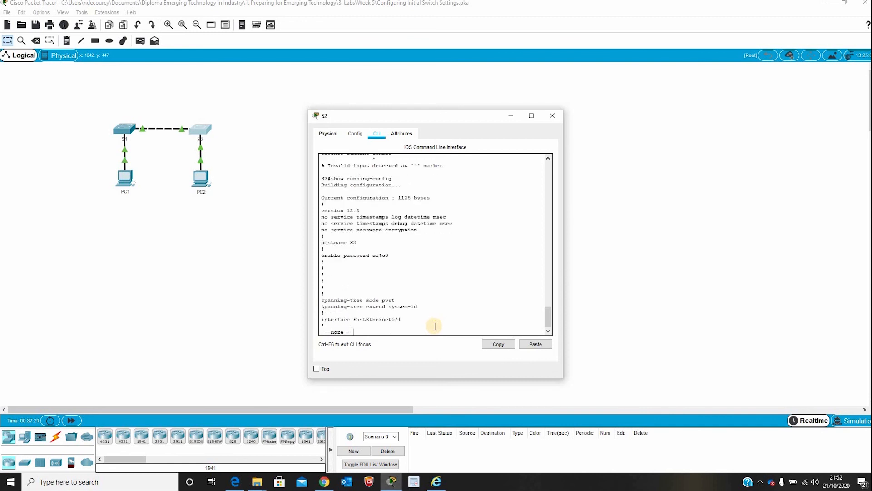
key("space")
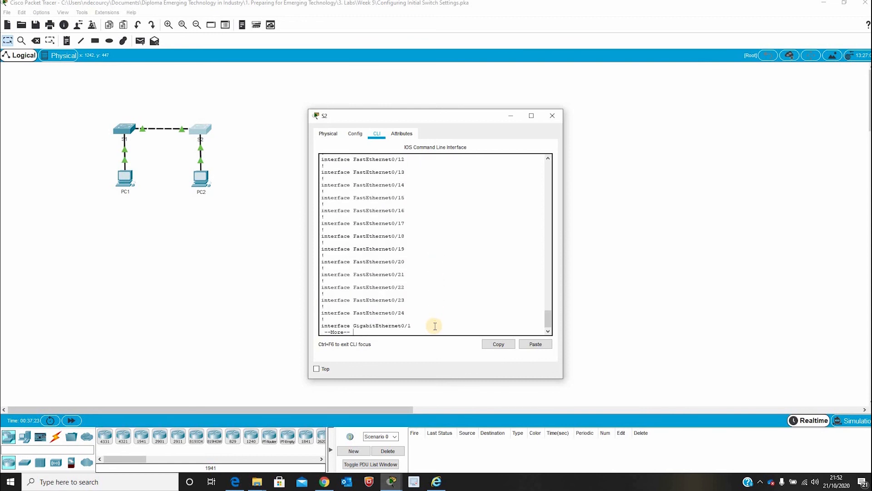
key("space")
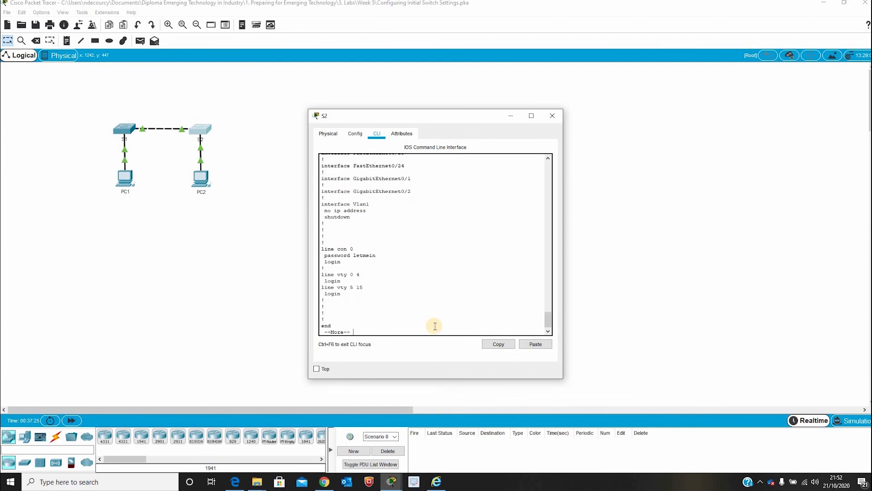
key("Return")
key("Return")
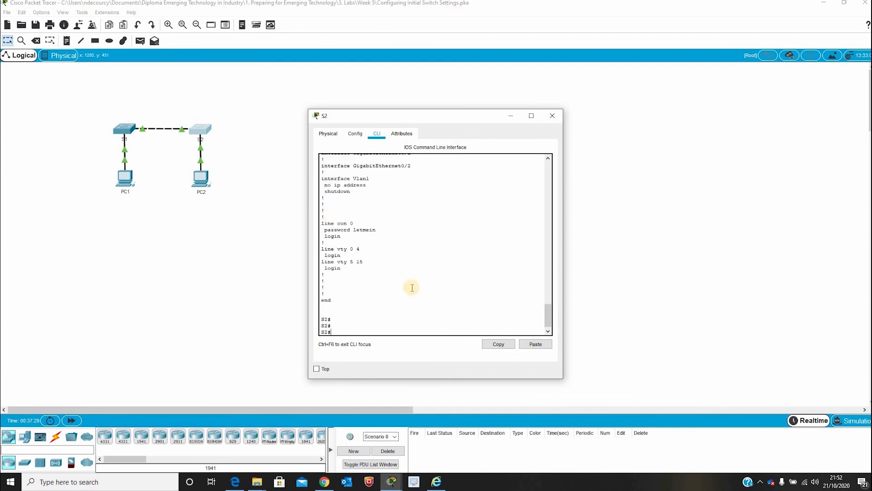
- Scroll back up and select the plain-text enable and console password lines
scroll(414, 275, "up", 7)
scroll(410, 275, "down", 4)
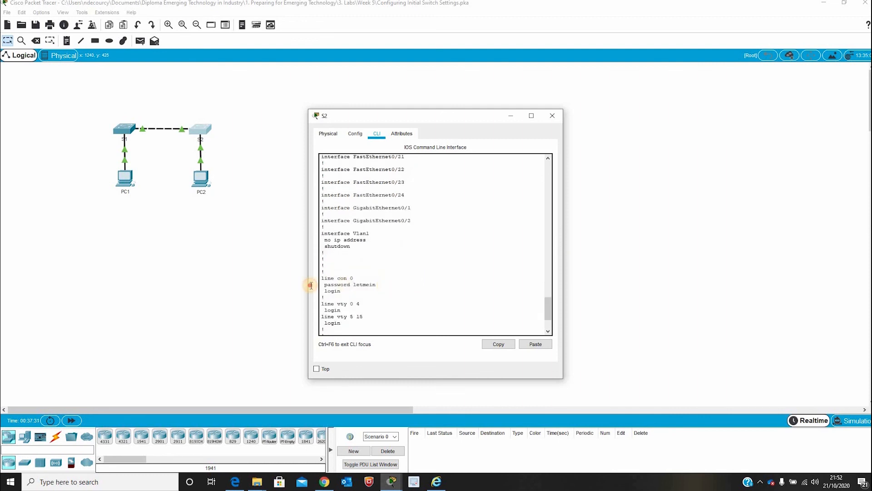
left_click_drag(310, 285, 417, 285)
scroll(416, 283, "up", 20)
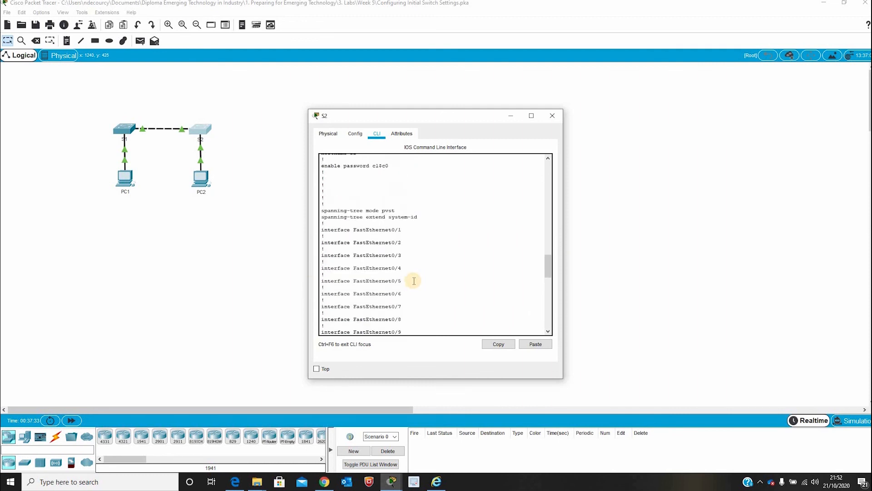
scroll(413, 281, "up", 4)
left_click_drag(392, 275, 318, 275)
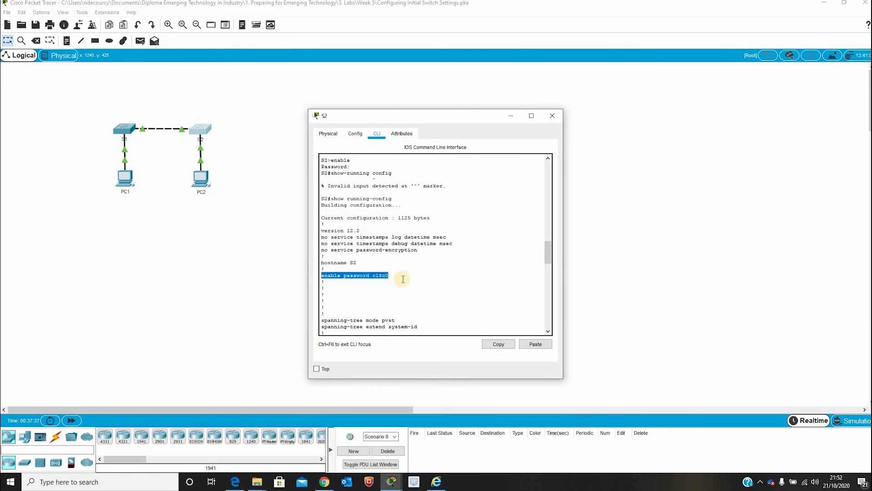
scroll(427, 293, "down", 20)
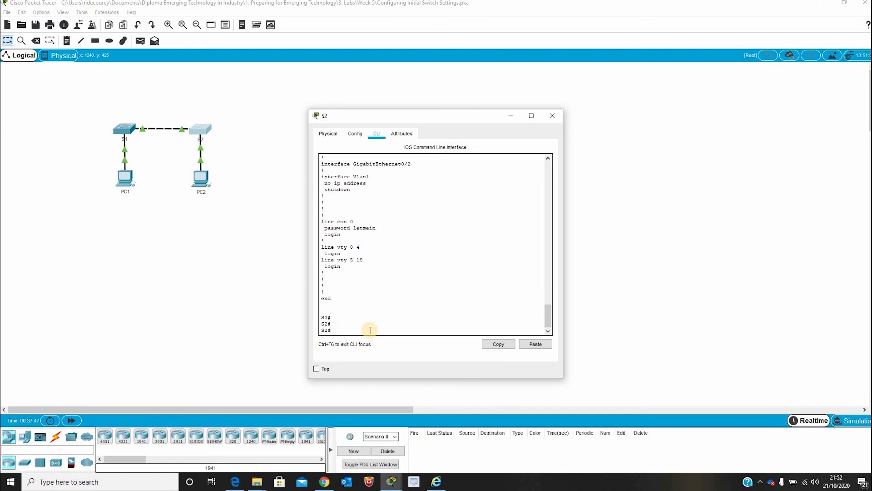
- Configure an enable secret password on S2 and exit back to privileged EXEC mode
type("onfig t")
key("Return")
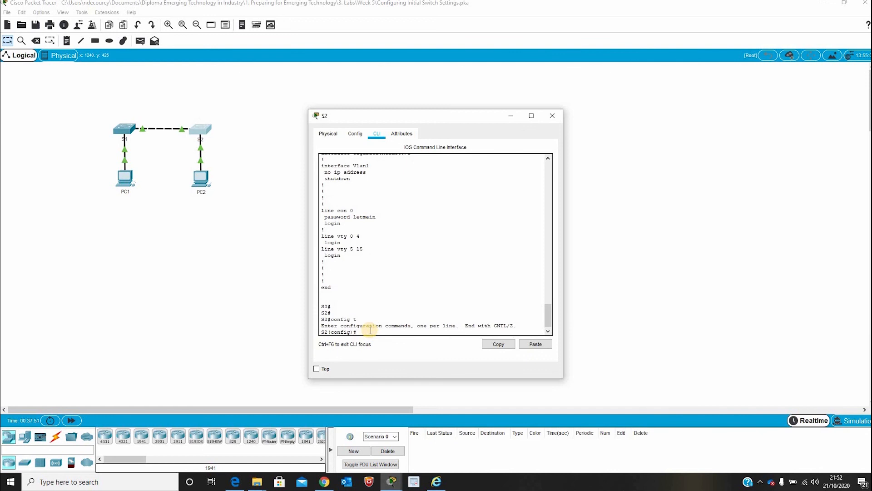
type("enable")
type(" secret")
type(" itsasec")
type("asecret")
key("Return")
type("exit")
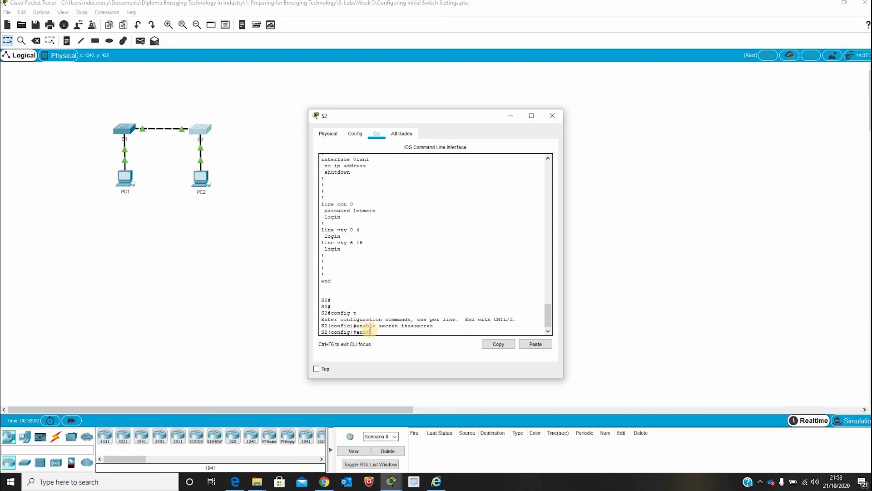
key("Return")
key("Return")
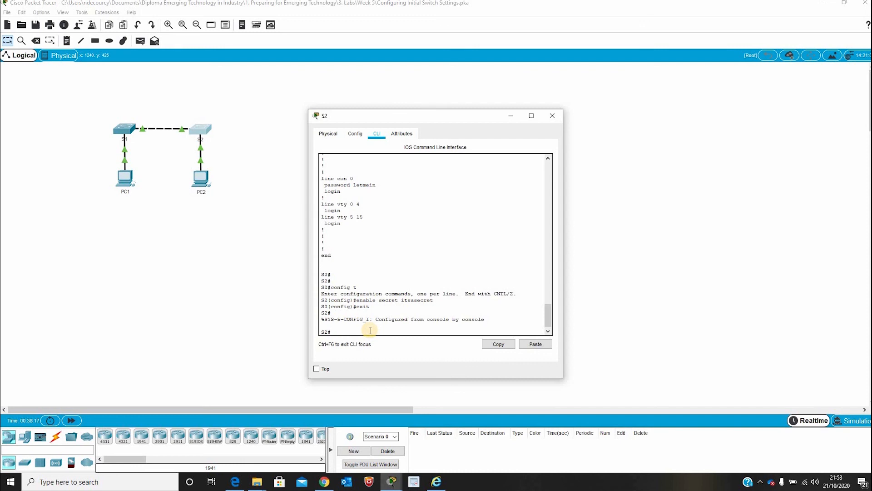
type("show rununing-config")
- List the updated running config and highlight the type-5 hashed 'enable secret 5' line
key("Return")
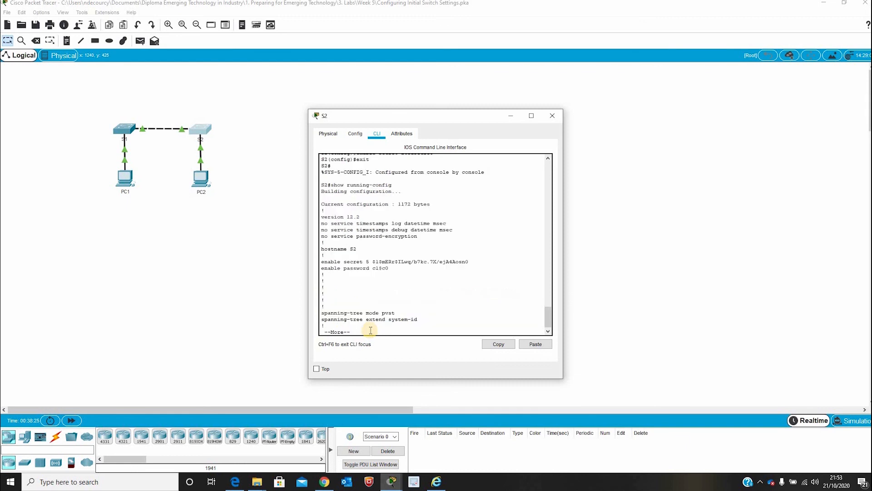
key("Return")
key("Return")
key("Return")
key("Return")
key("Return")
key("Return")
key("Return")
key("Return")
key("Return")
key("Return")
key("Return")
key("Return")
key("Return")
key("Return")
key("Return")
key("Return")
key("Return")
key("Return")
key("Return")
key("Return")
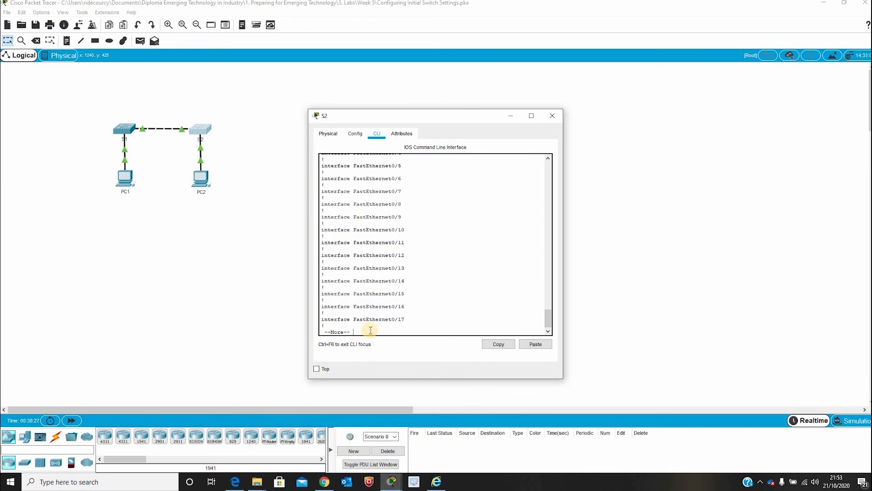
key("Return")
key("Return")
key("Return")
key("Return")
key("Return")
key("Return")
key("Return")
key("Return")
key("Return")
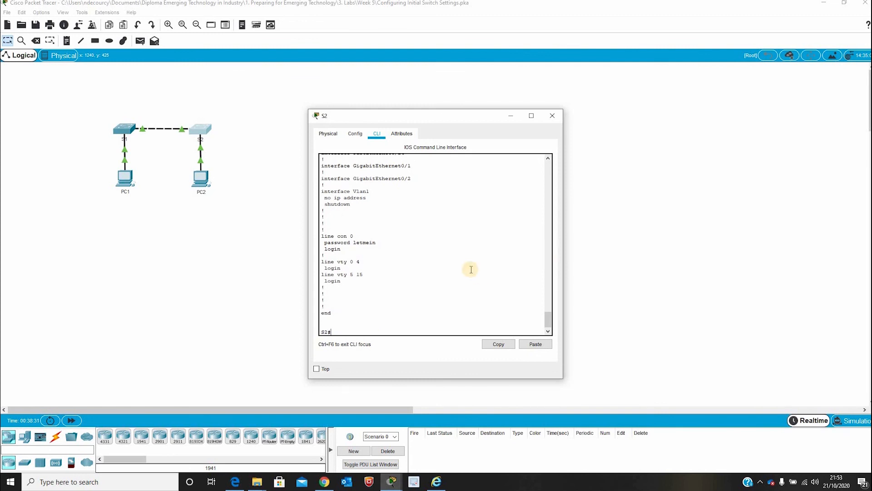
scroll(467, 271, "up", 15)
left_click_drag(469, 200, 321, 199)
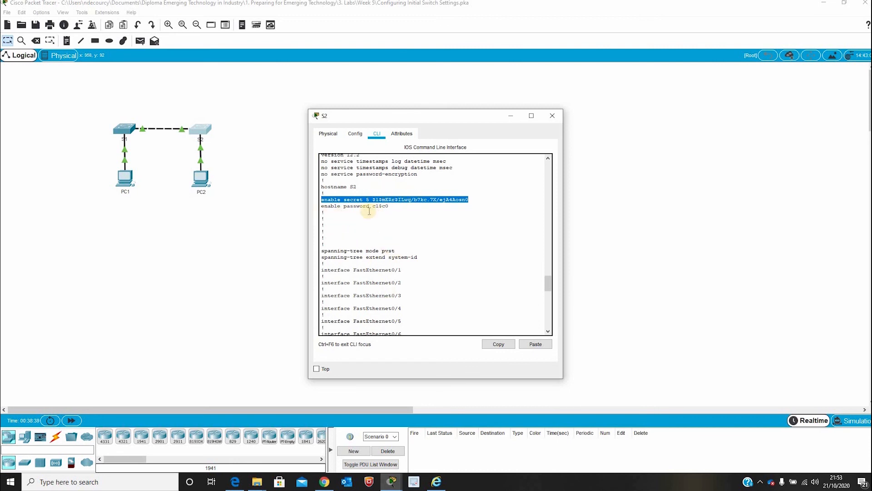
scroll(445, 245, "down", 15)
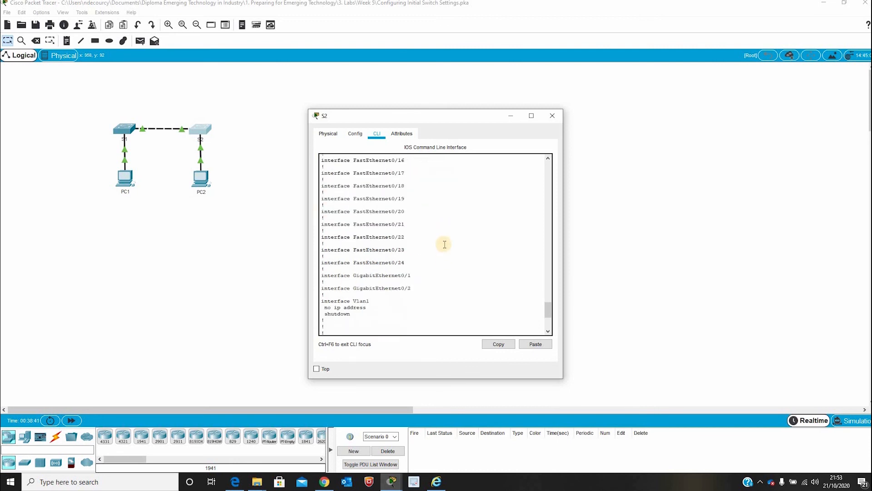
scroll(444, 245, "down", 6)
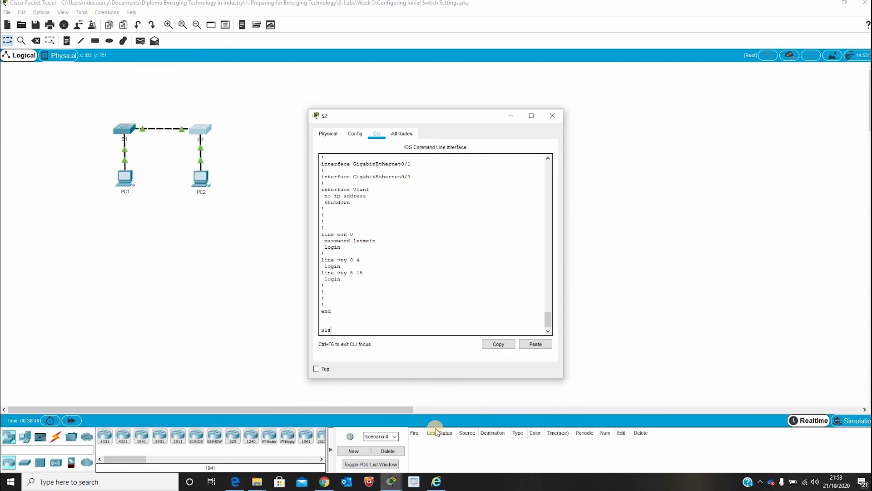
type("config t")
- Turn on service password-encryption in global config, then exit to privileged EXEC mode
key("Return")
type("s")
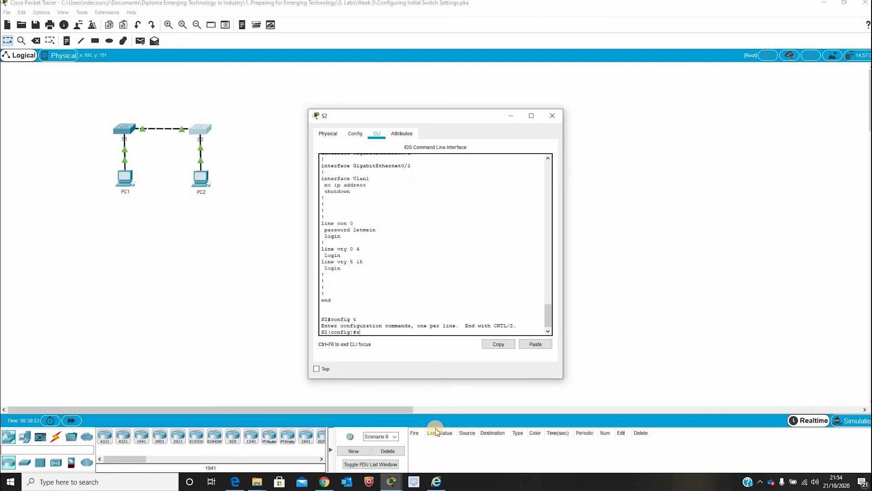
type("ervice password-encryption")
key("Return")
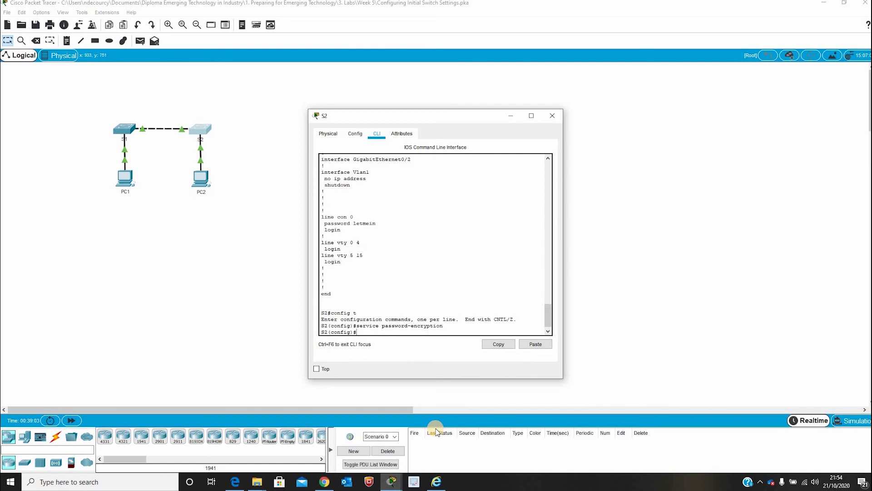
type("exit")
key("Return")
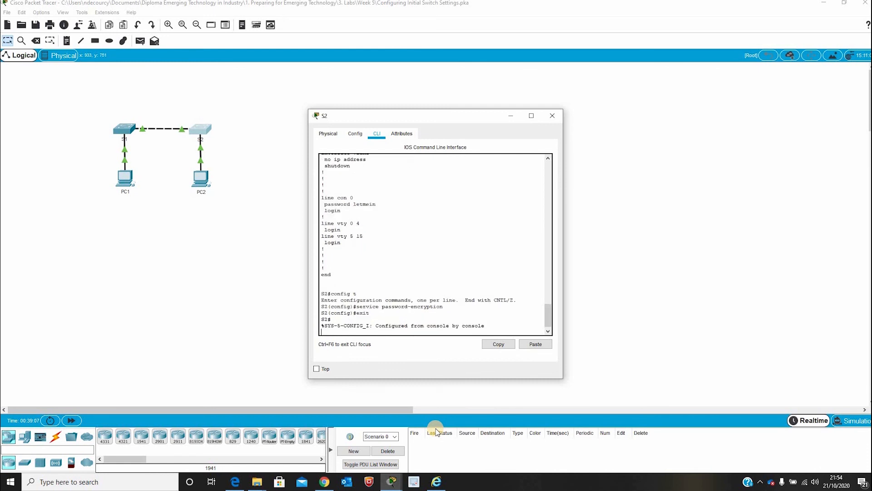
key("Return")
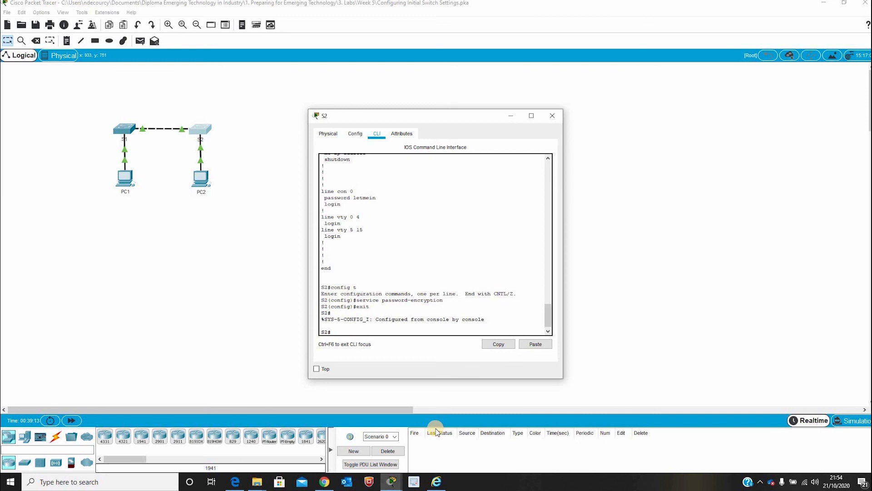
- Add a banner motd reading 'Authorised access only. Unauthorised access is prohibited...', then exit configuration mode
type("config t")
key("Return")
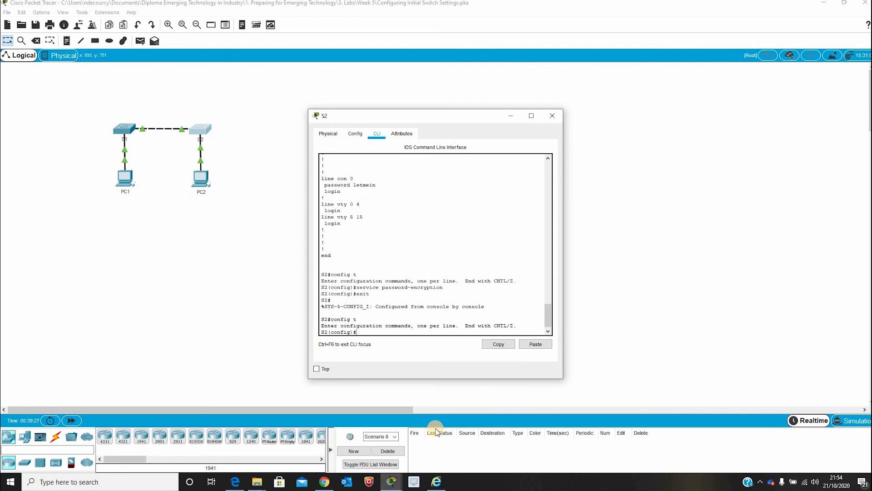
type("banner motd \"Authorised access only. Unauthorised acce")
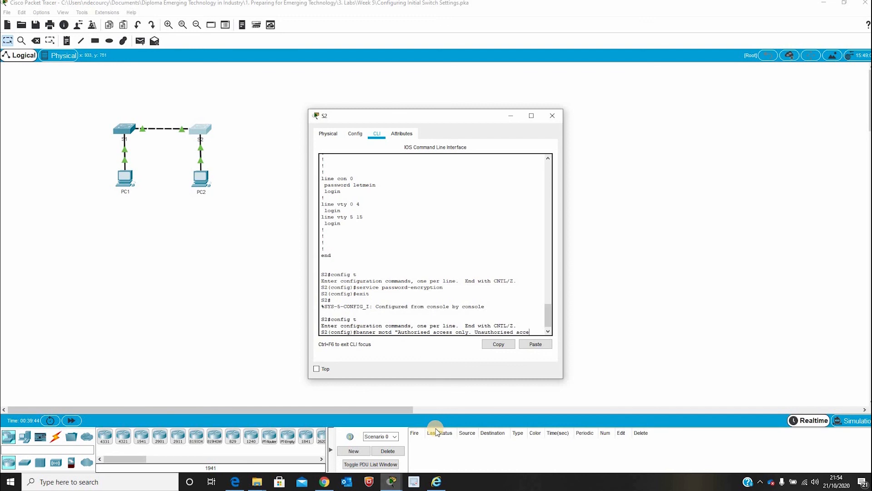
type("ss is prohibited and")
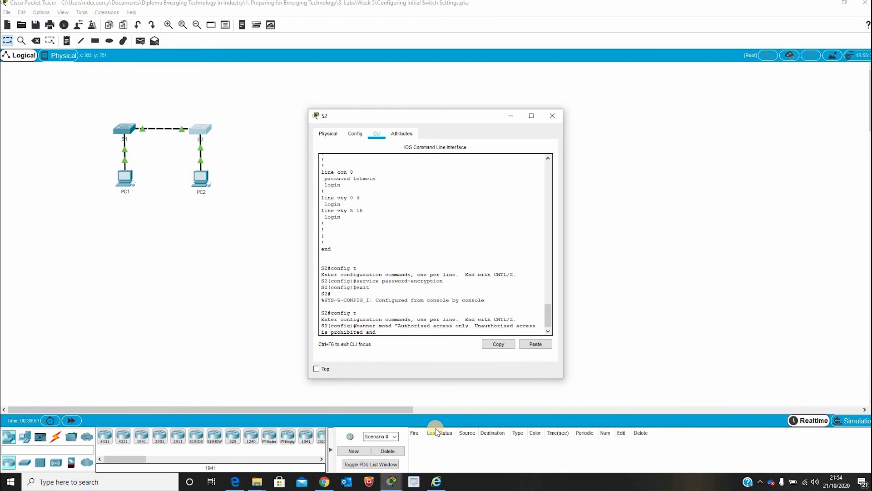
type(" violators will be prosecuted to the full extent of the law.")
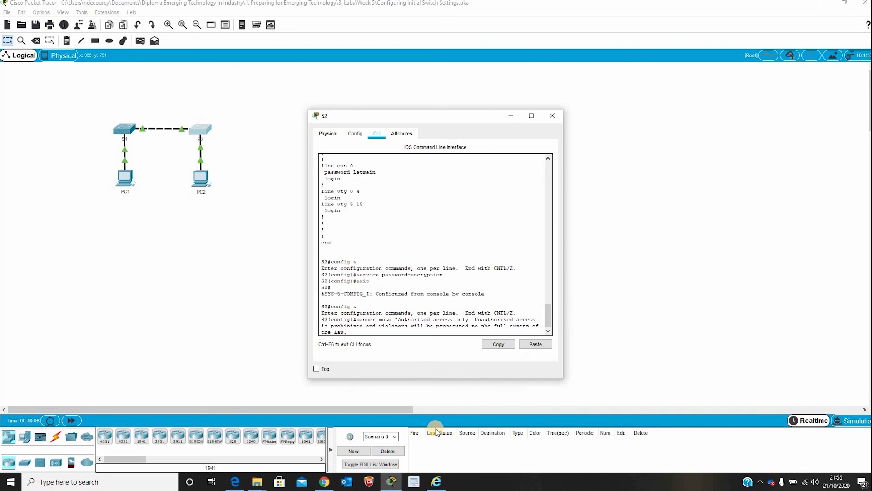
type("\"")
key("Return")
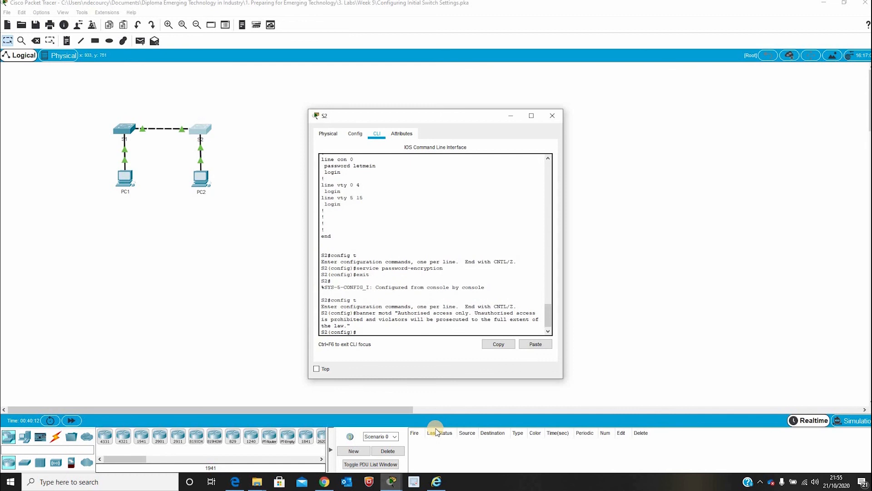
type("exit")
key("Return")
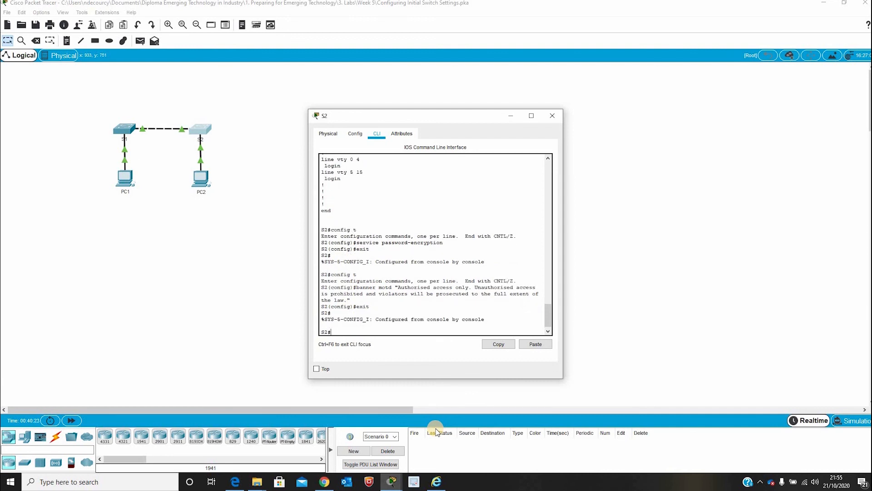
- Run show run and highlight the type-7 encrypted passwords and MOTD banner lines
type("show run")
key("Return")
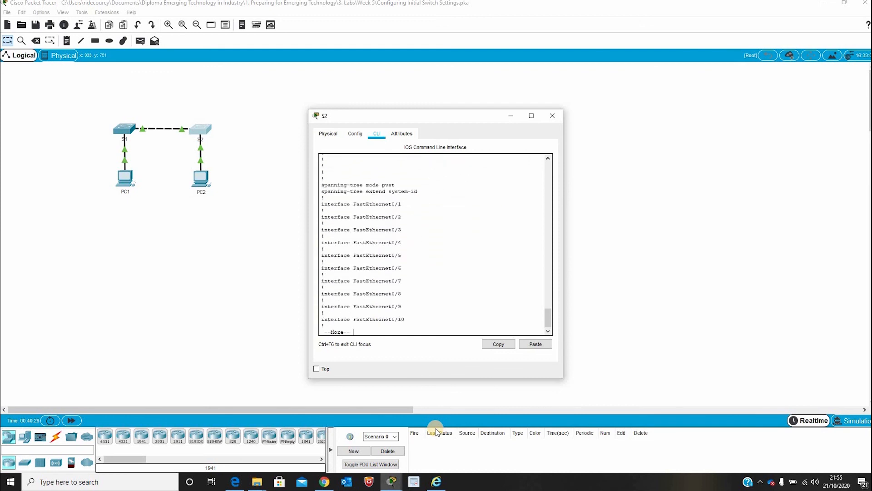
key("space")
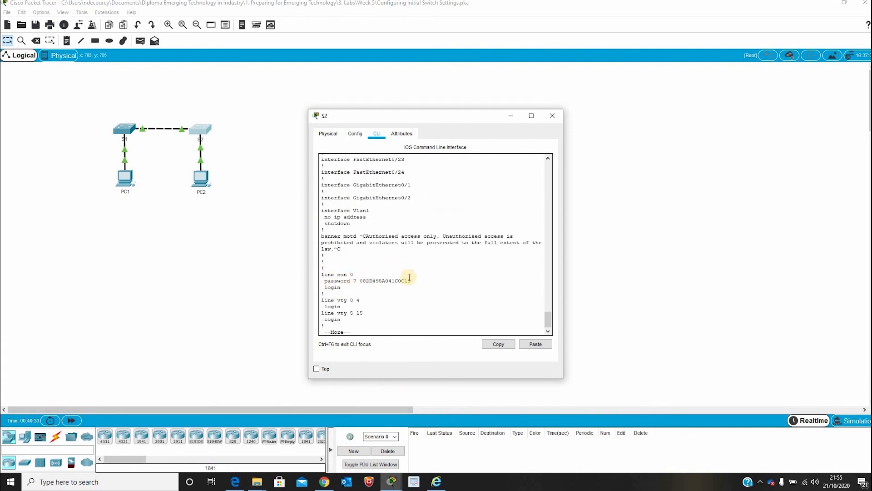
left_click_drag(409, 278, 328, 280)
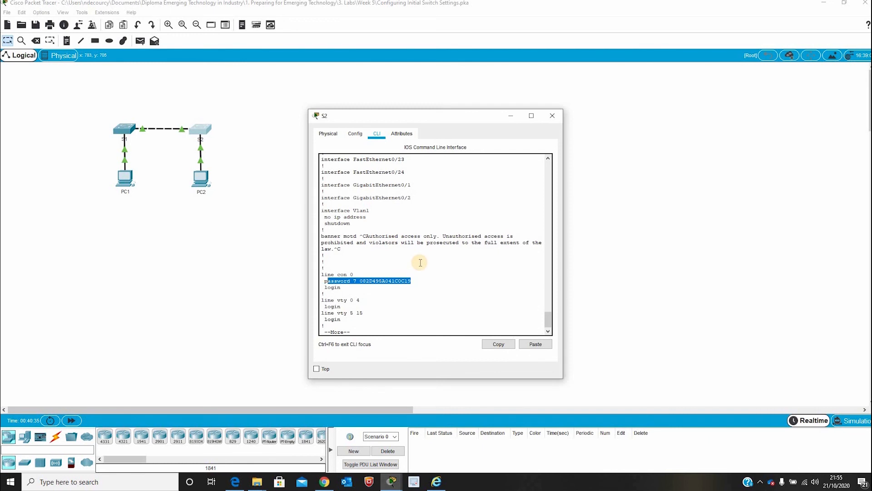
scroll(420, 262, "up", 20)
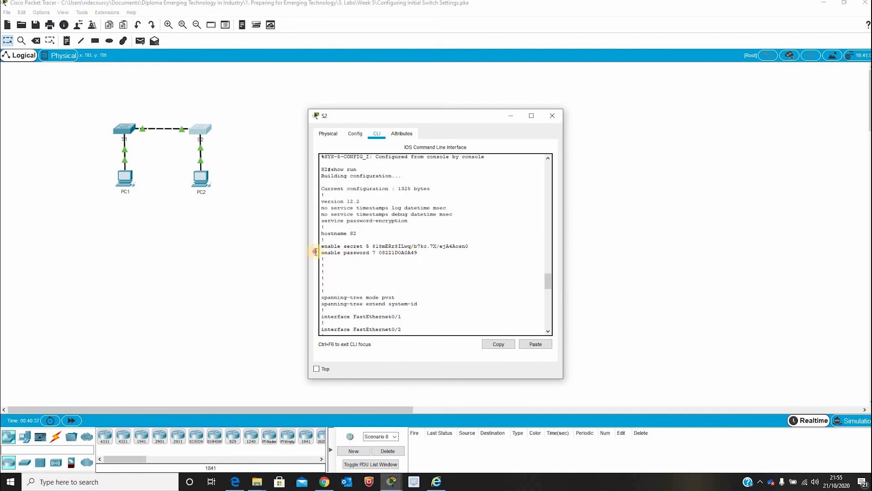
left_click_drag(315, 252, 428, 268)
scroll(433, 293, "down", 13)
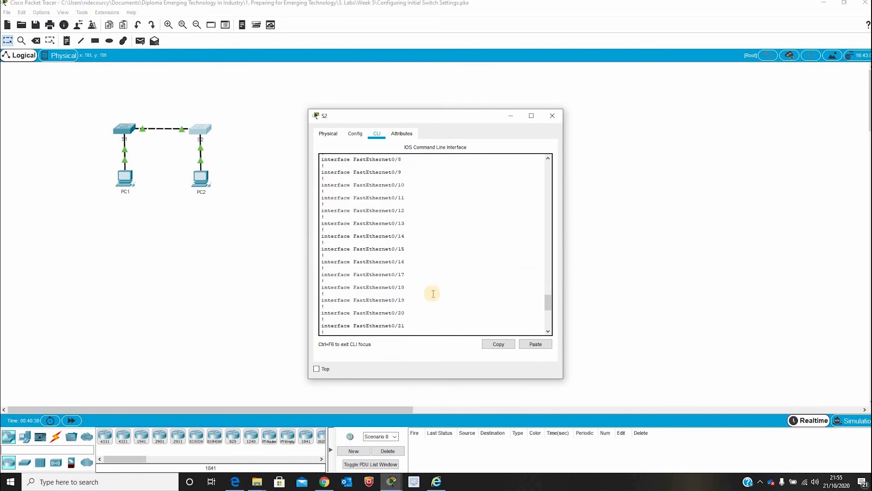
scroll(433, 293, "down", 9)
left_click_drag(324, 282, 323, 265)
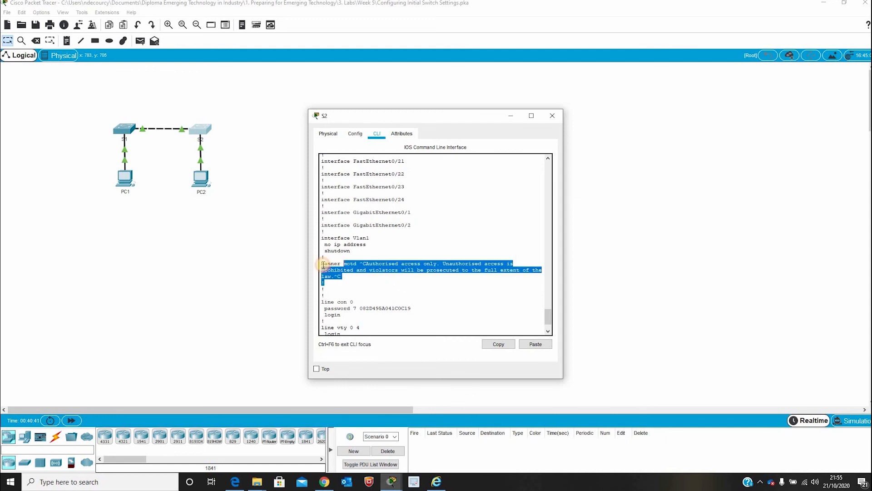
left_click(380, 278)
scroll(395, 293, "down", 3)
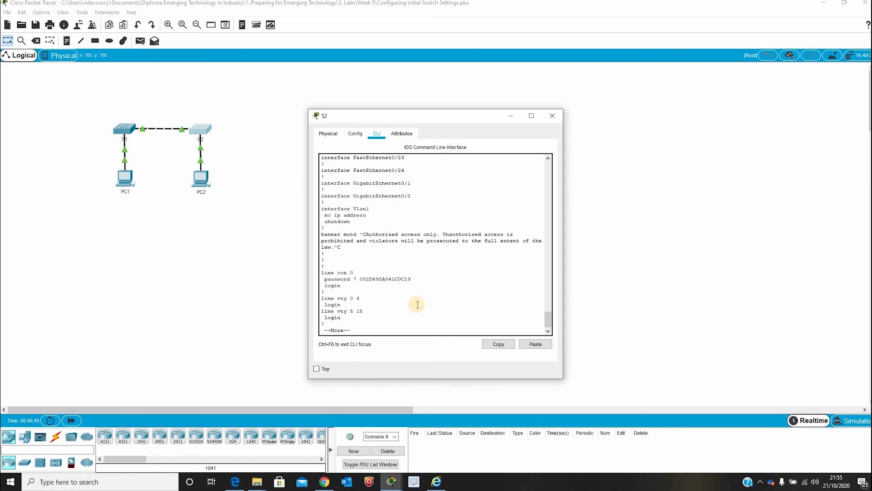
key("space")
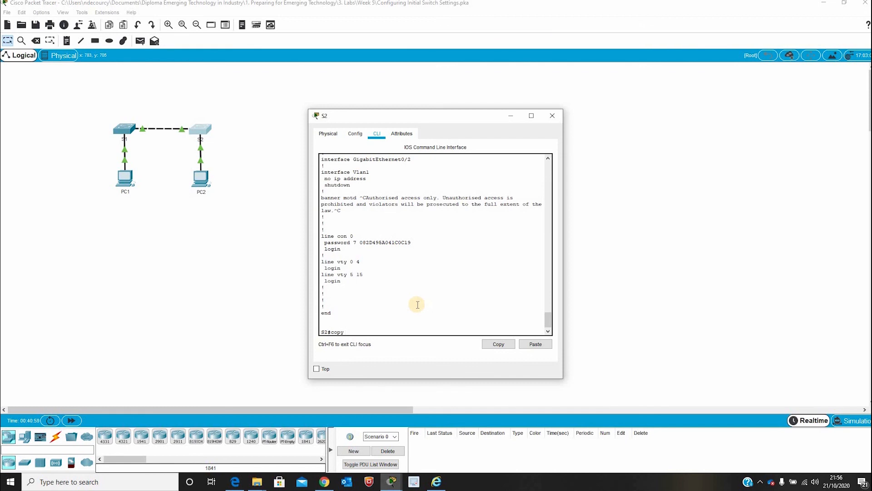
- Save the running configuration to startup-config with copy run start
type("run start")
key("Return")
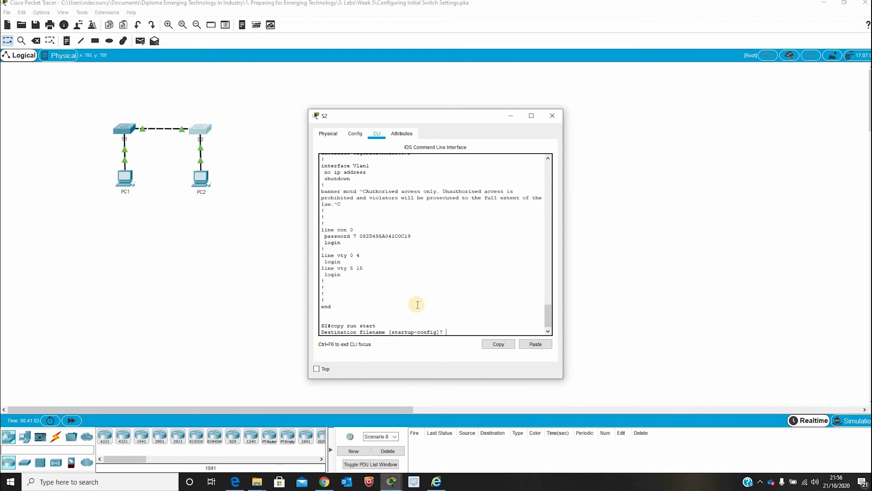
key("Return")
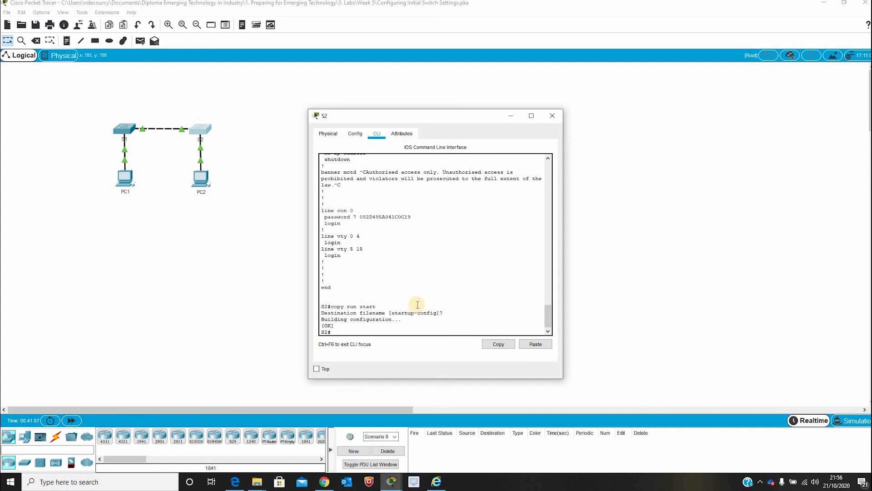
- List the startup-config, checking the console line, banner motd and enable secret/password entries
type("show startup-config")
key("Return")
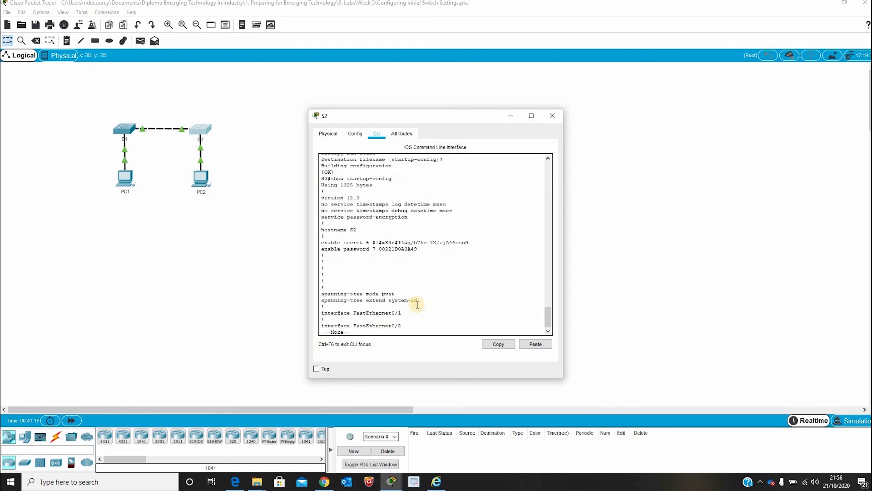
key("space")
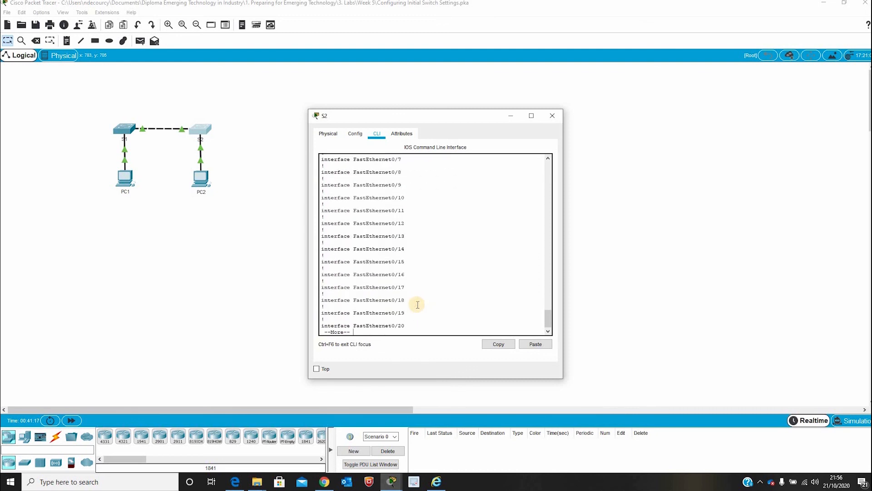
key("space")
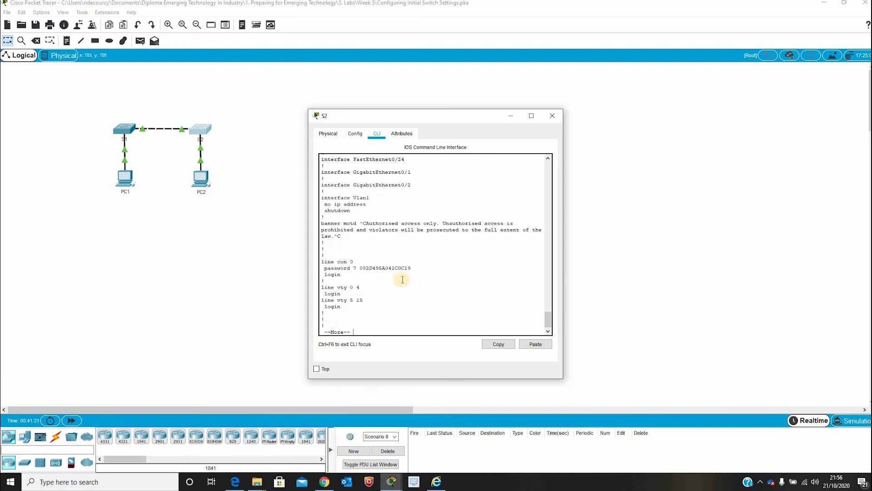
left_click_drag(341, 261, 420, 269)
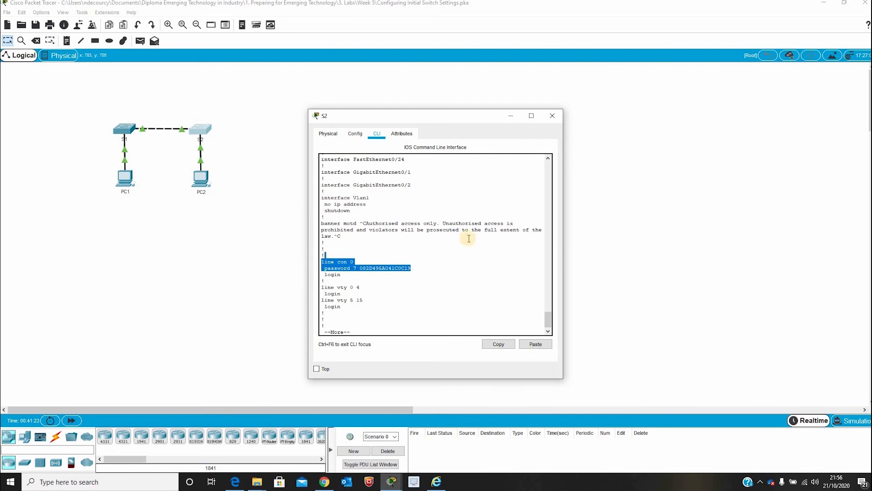
left_click(391, 239)
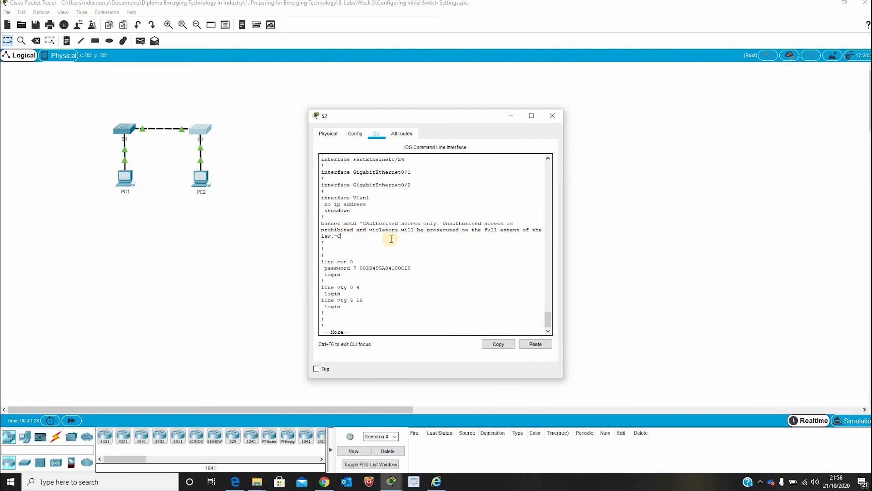
left_click(335, 223, "shift")
left_click(413, 229)
scroll(386, 218, "up", 20)
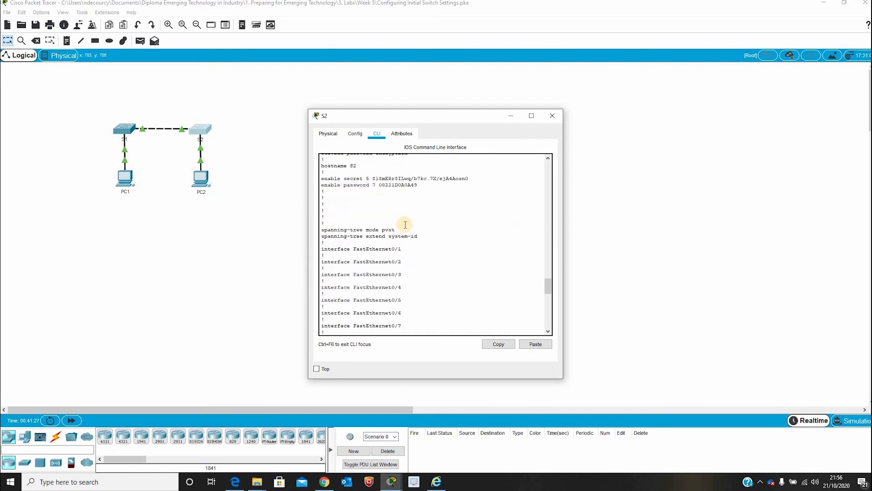
left_click(336, 199, "shift")
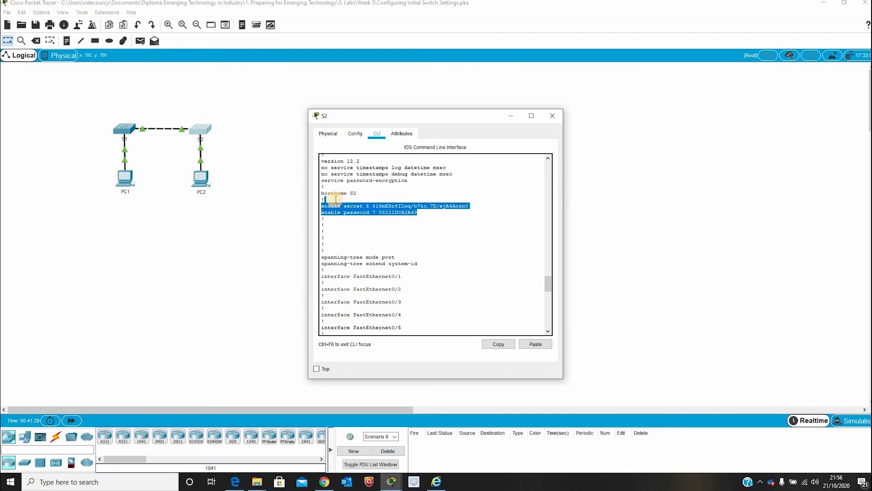
left_click(414, 236)
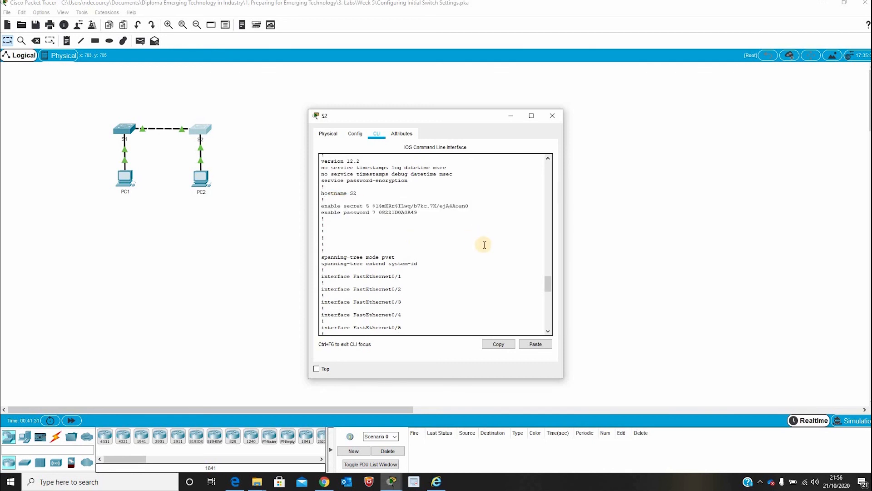
scroll(484, 245, "down", 20)
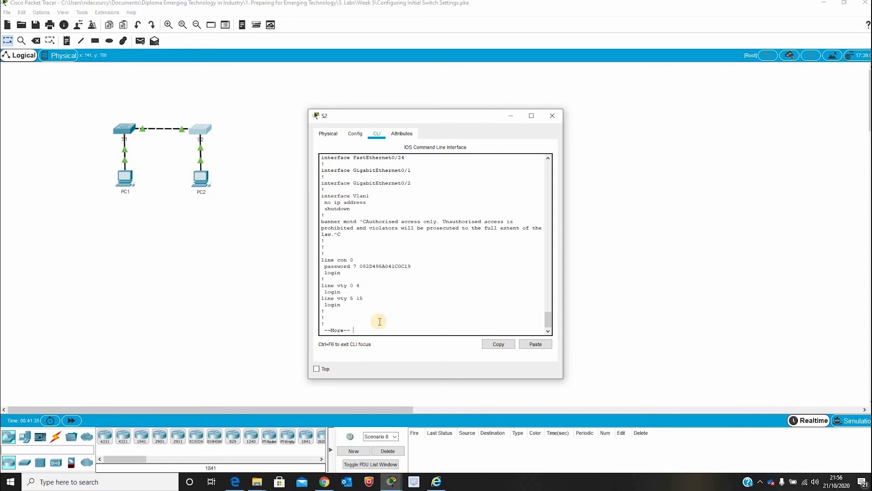
key("space")
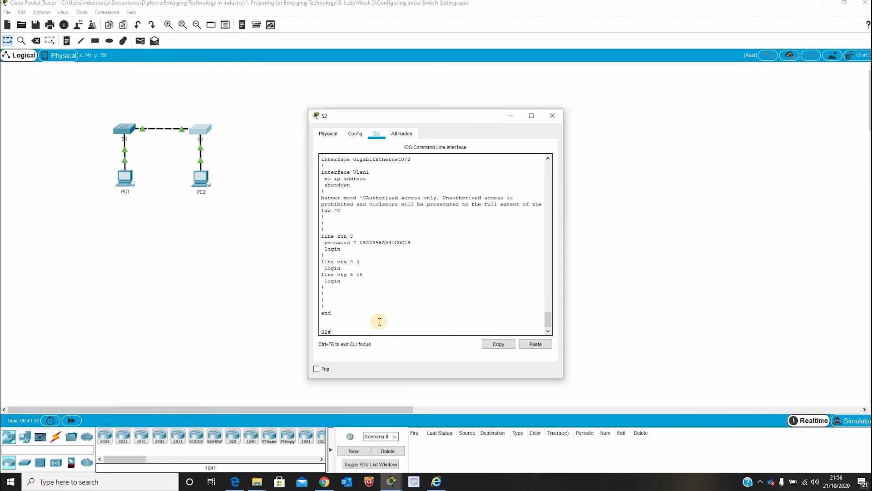